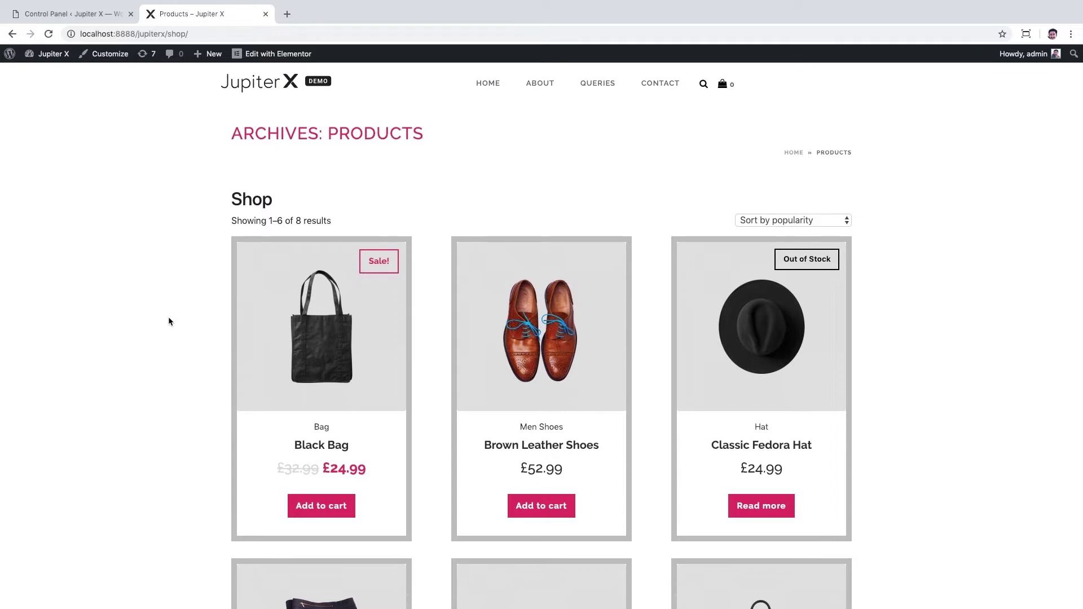
# Switch to the Jupiter X Control Panel plugins list, check Jupiter X Core, then open All Products.
pyautogui.scroll(-6, 169, 318)
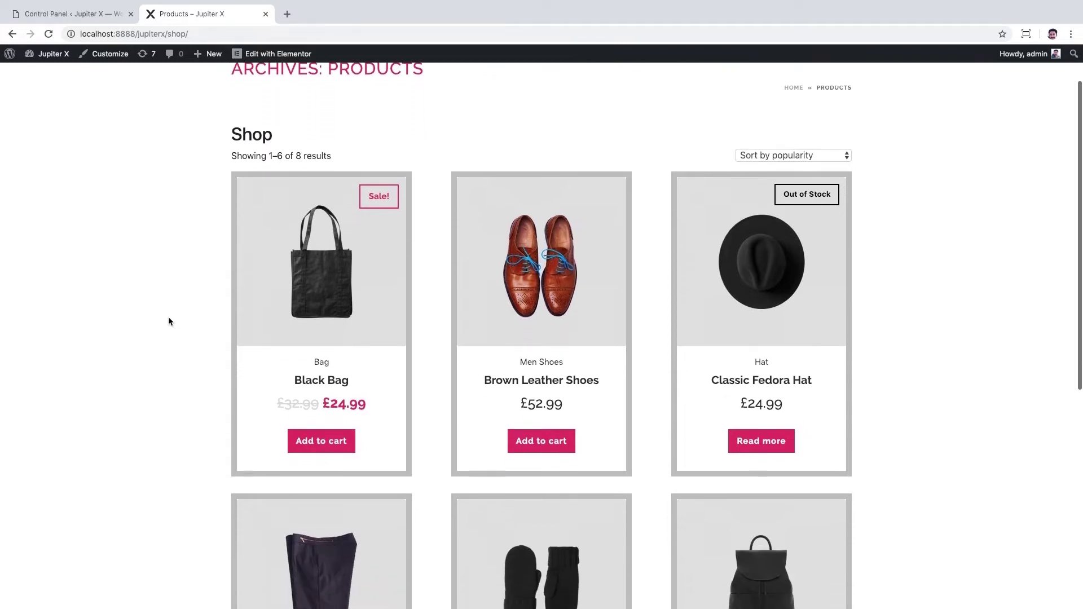
pyautogui.scroll(7, 168, 319)
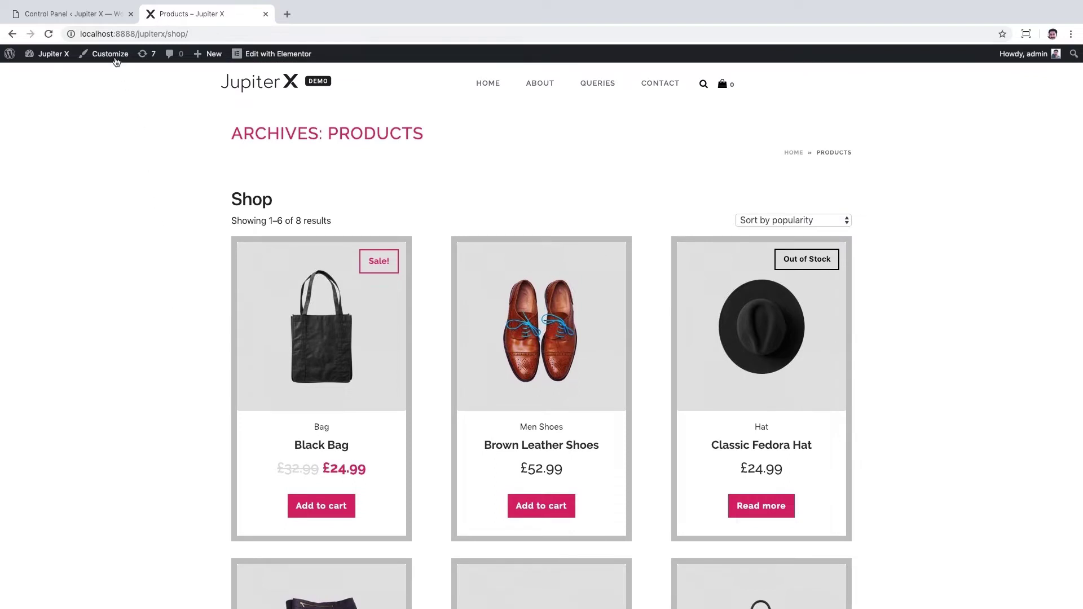
pyautogui.click(100, 19)
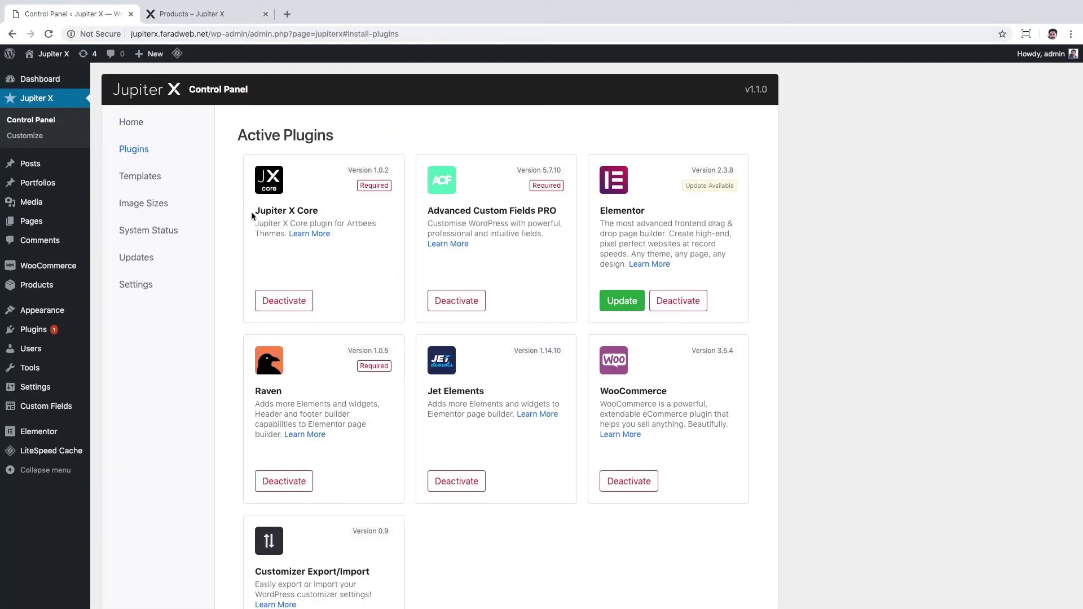
pyautogui.moveTo(254, 210); pyautogui.dragTo(323, 210)
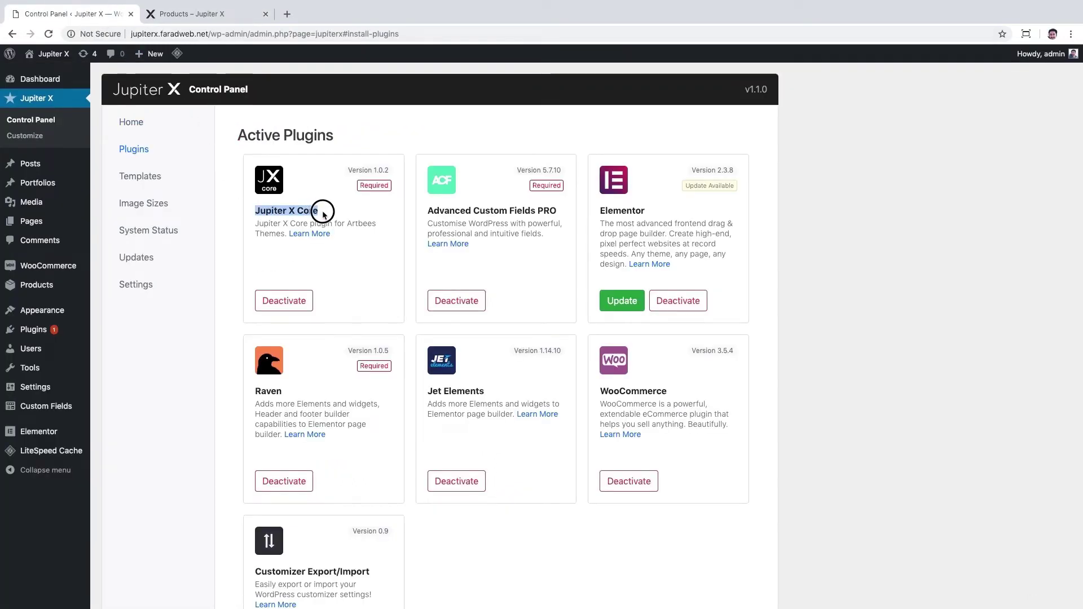
pyautogui.click(354, 271)
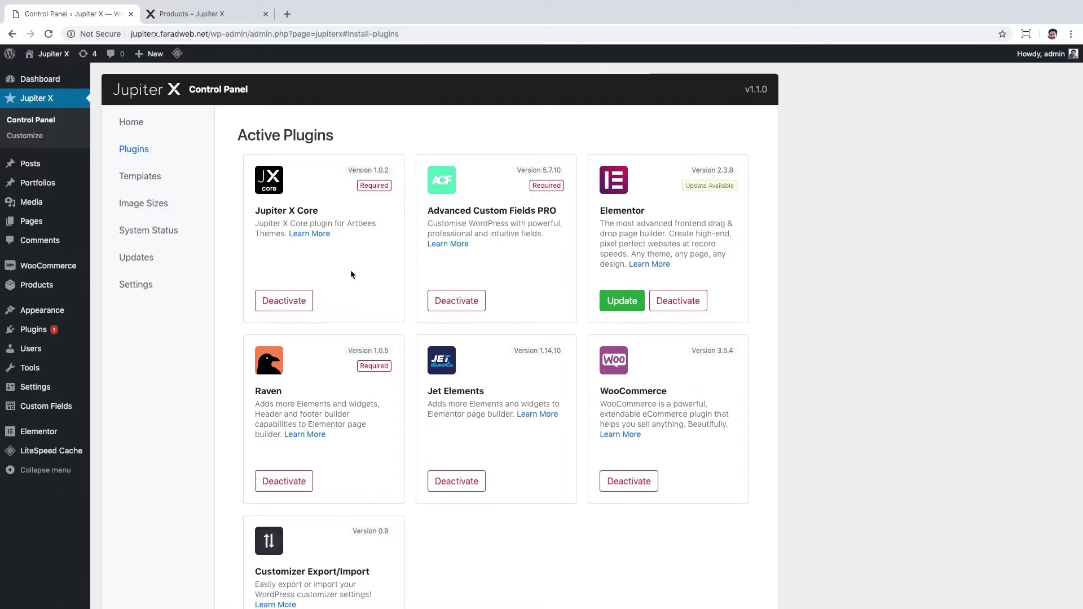
pyautogui.moveTo(25, 275)
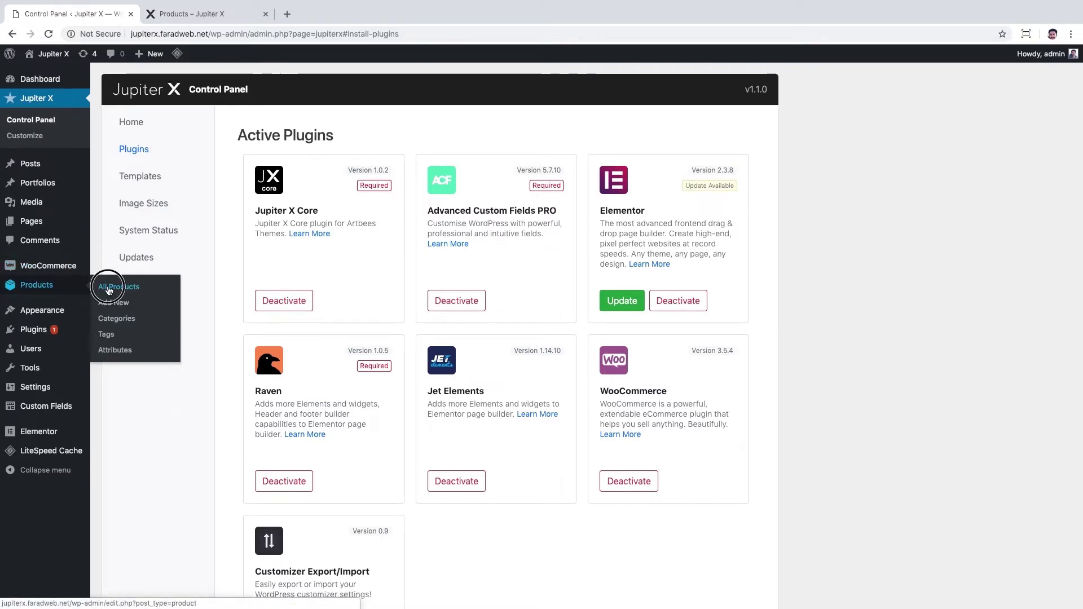
pyautogui.click(119, 283)
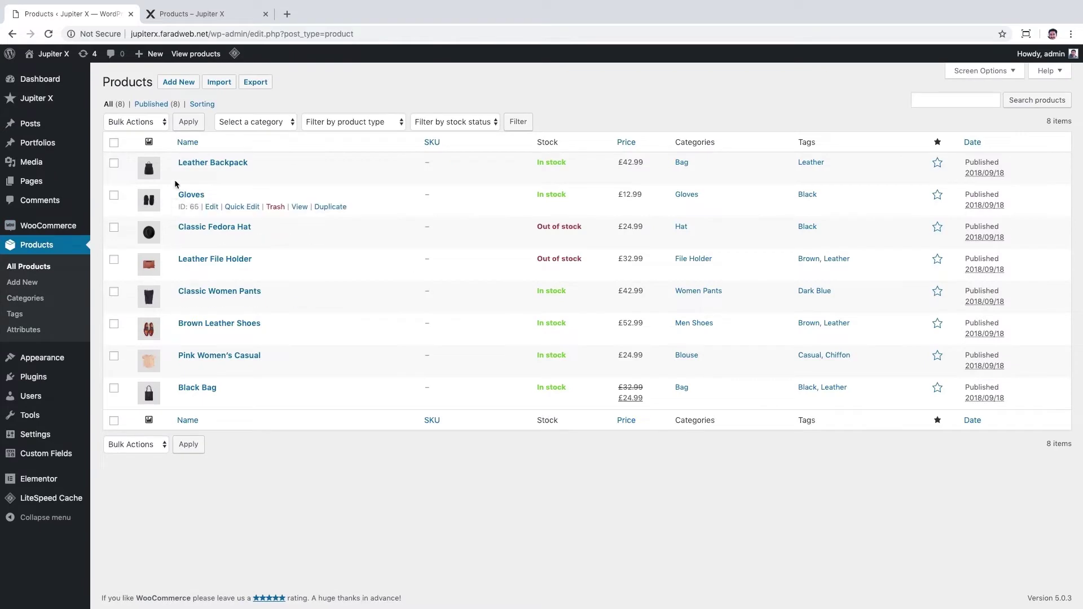
# Look over the products list and open the All Pages list from the admin sidebar.
pyautogui.moveTo(358, 179)
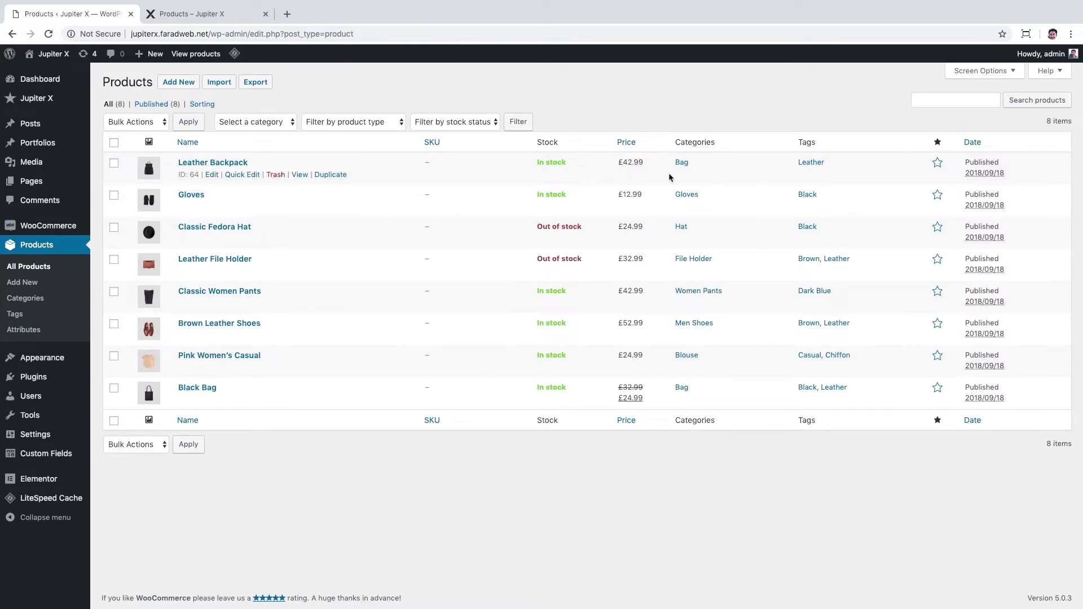
pyautogui.moveTo(658, 299)
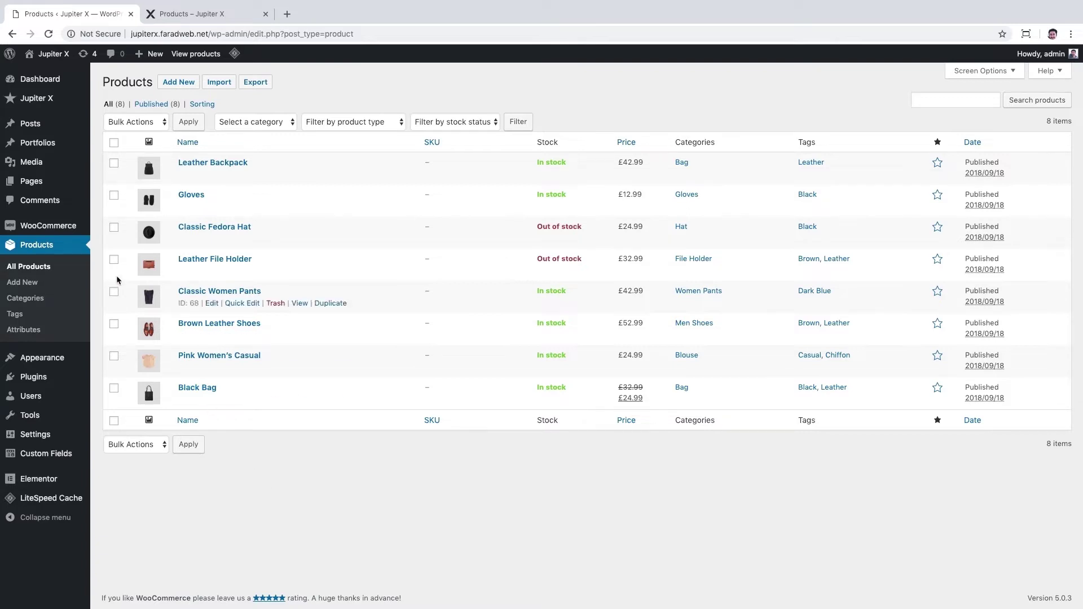
pyautogui.moveTo(48, 182)
pyautogui.click(104, 184)
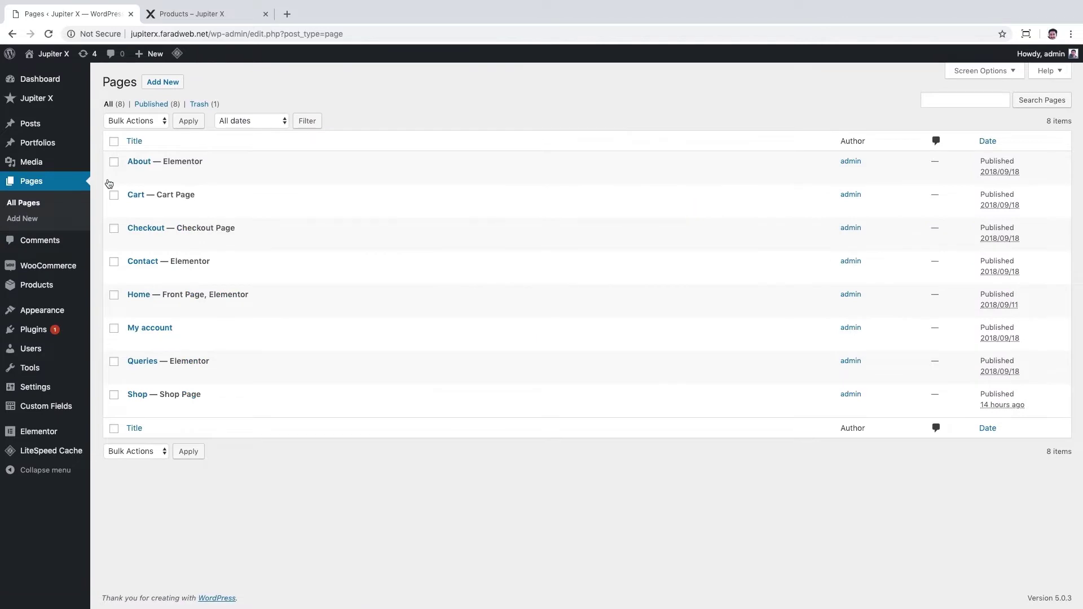
# Review the site's pages, including the Shop row, then go to WooCommerce Settings.
pyautogui.moveTo(225, 397)
pyautogui.moveTo(183, 231)
pyautogui.moveTo(192, 401)
pyautogui.moveTo(50, 268)
pyautogui.click(112, 320)
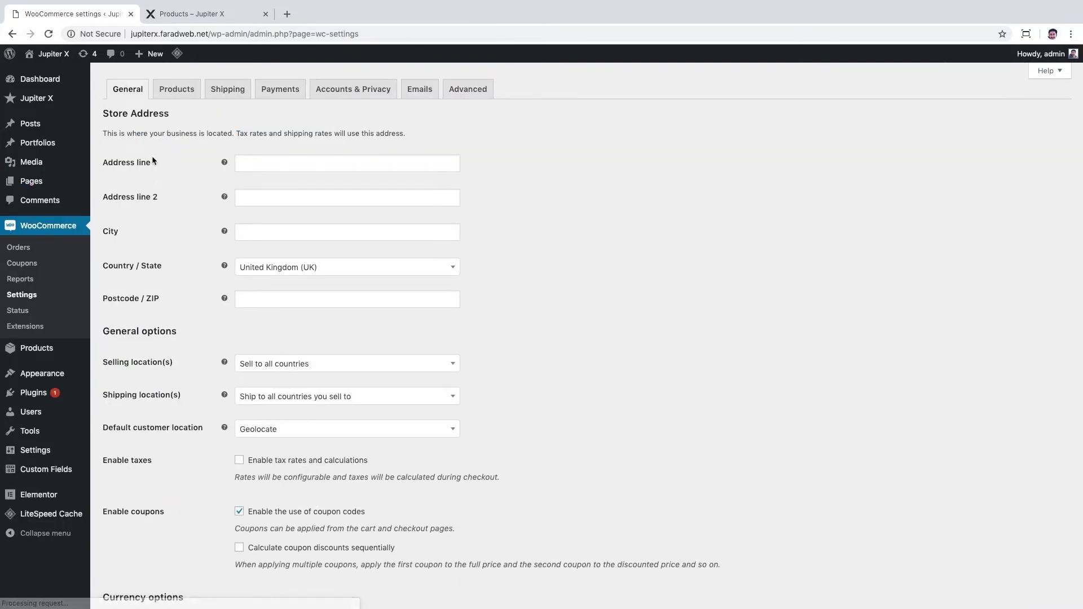
# Keep Shop as the WooCommerce shop page on the Products tab, save, and return to All Pages.
pyautogui.click(174, 92)
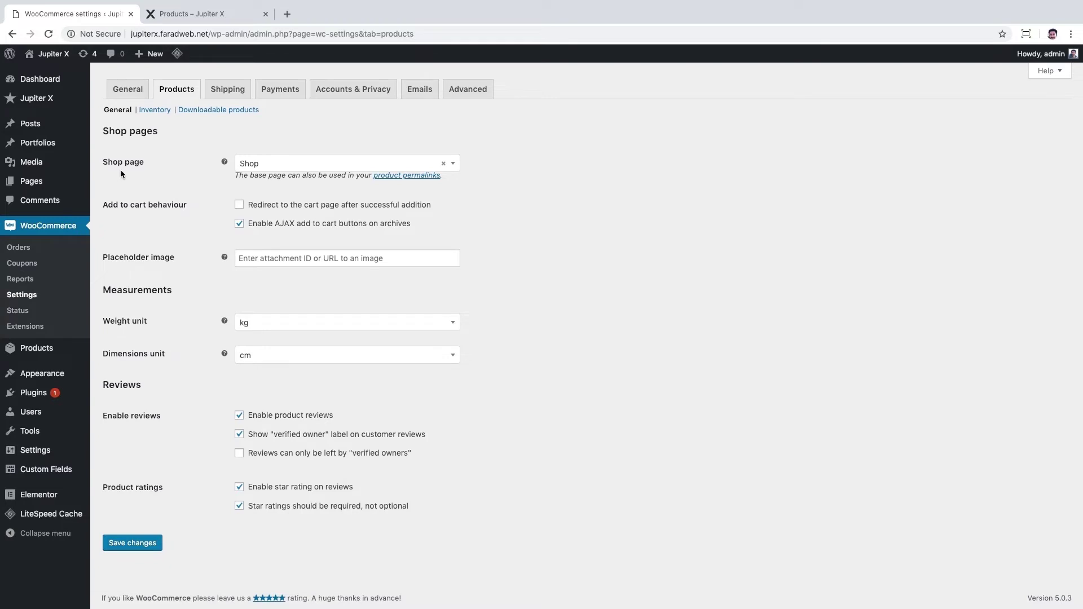
pyautogui.click(276, 164)
pyautogui.scroll(-2, 282, 225)
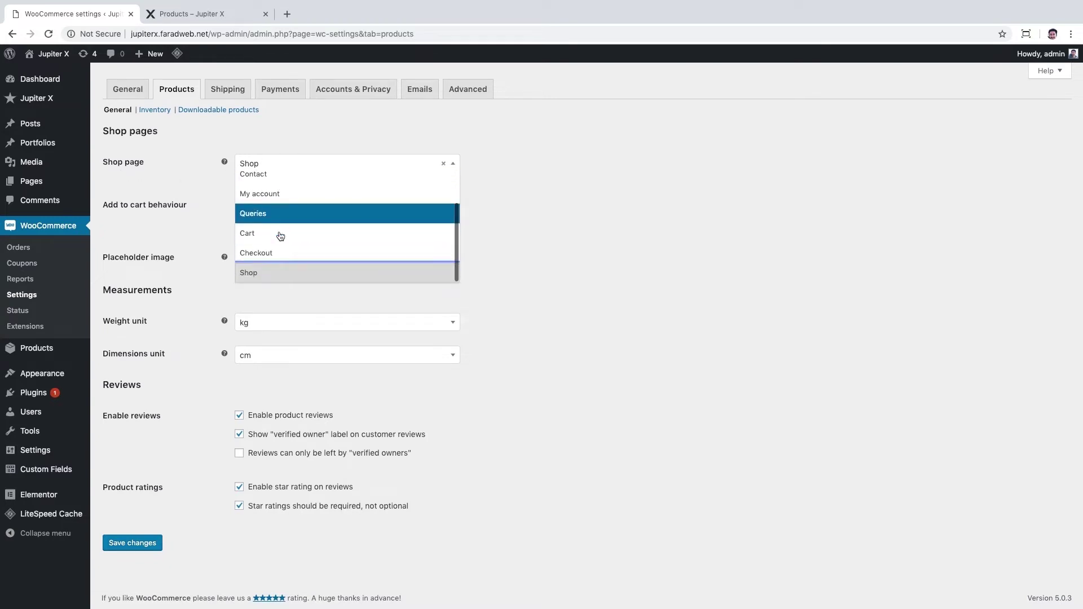
pyautogui.click(275, 273)
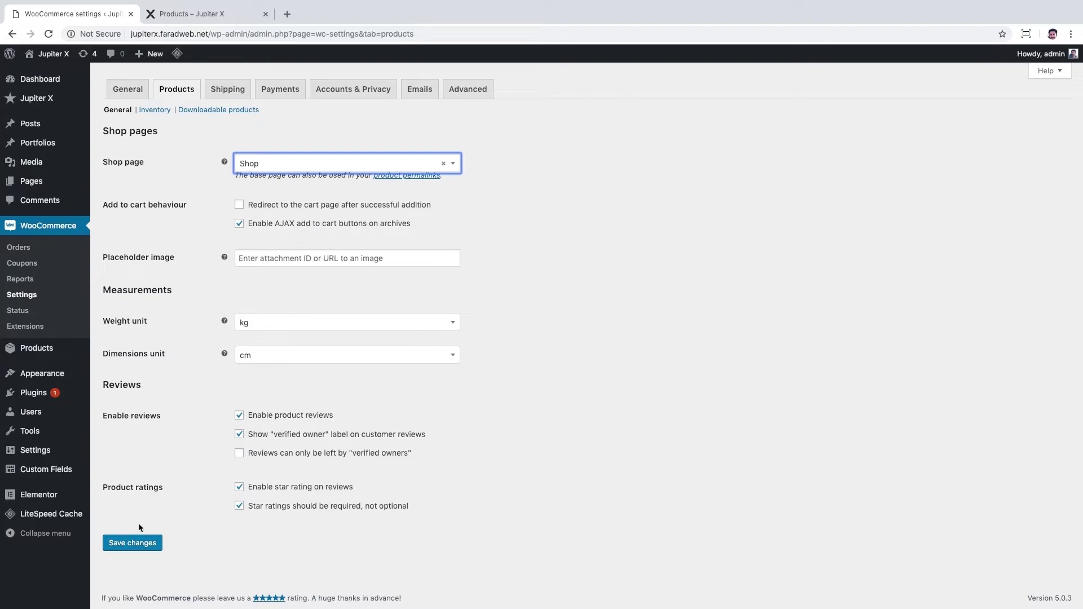
pyautogui.click(142, 542)
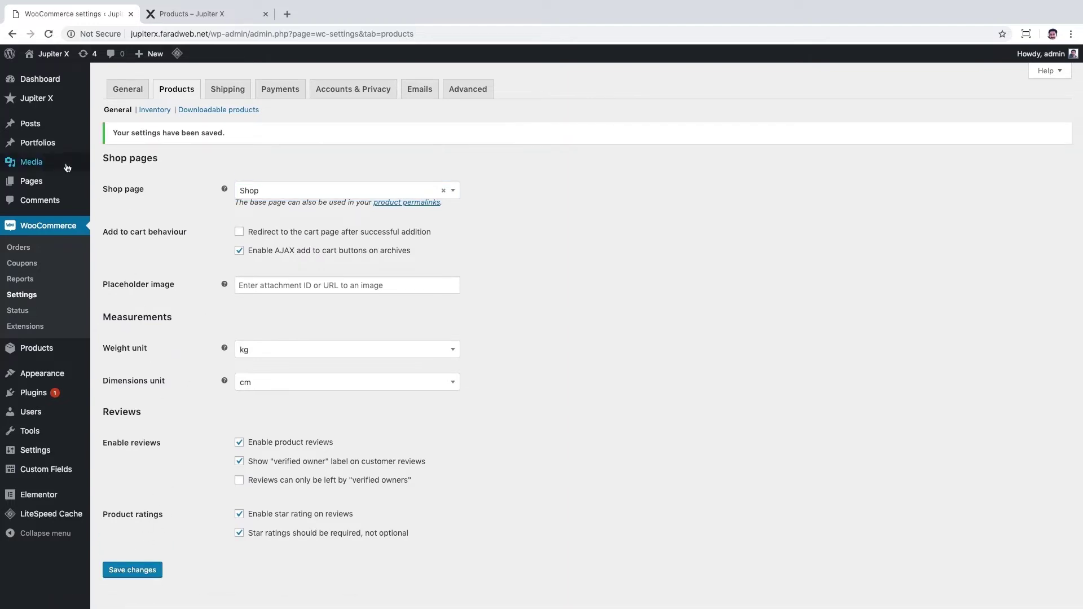
pyautogui.click(107, 181)
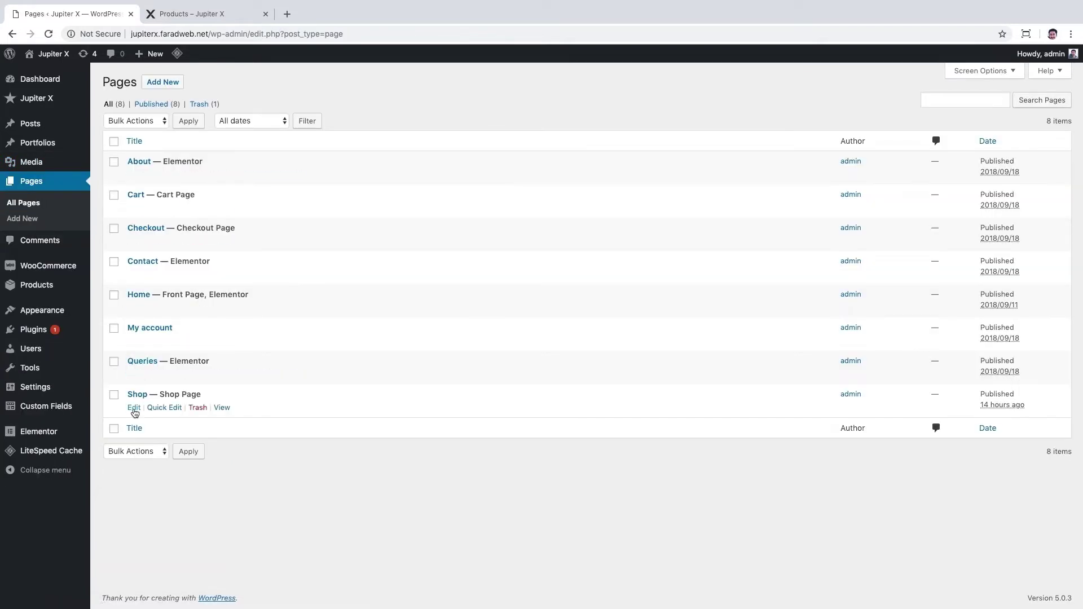
# Open the Shop page in the editor, then launch the Jupiter X Customizer.
pyautogui.click(133, 407)
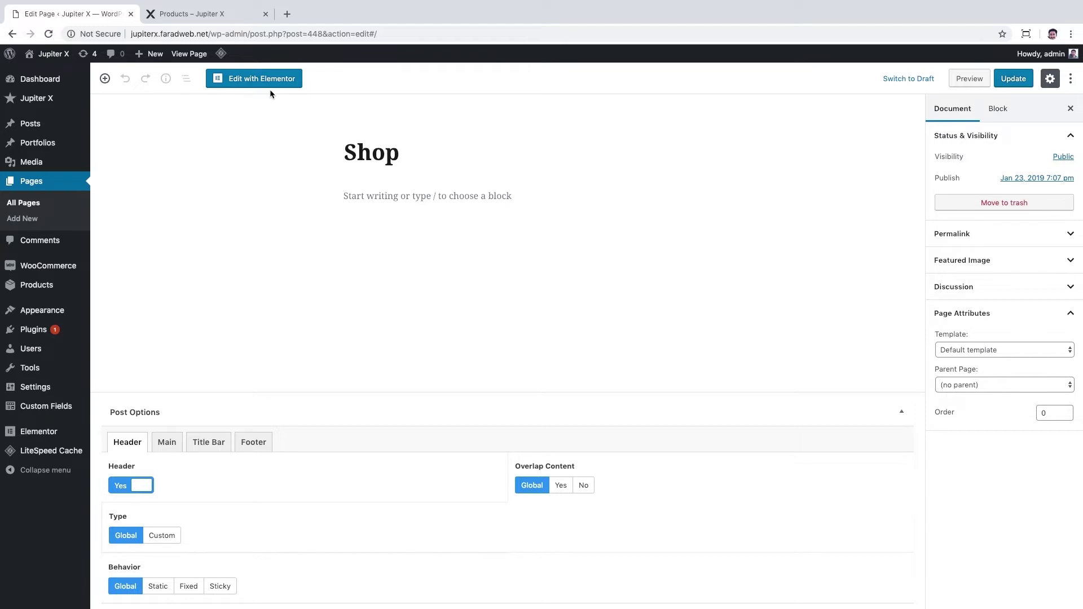
pyautogui.moveTo(43, 99)
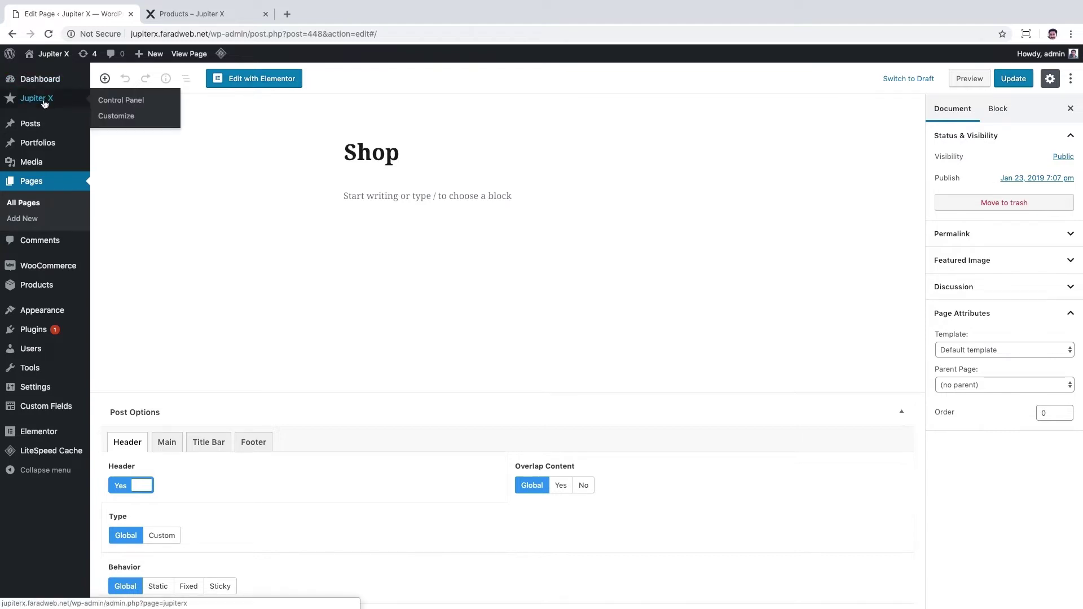
pyautogui.click(116, 117)
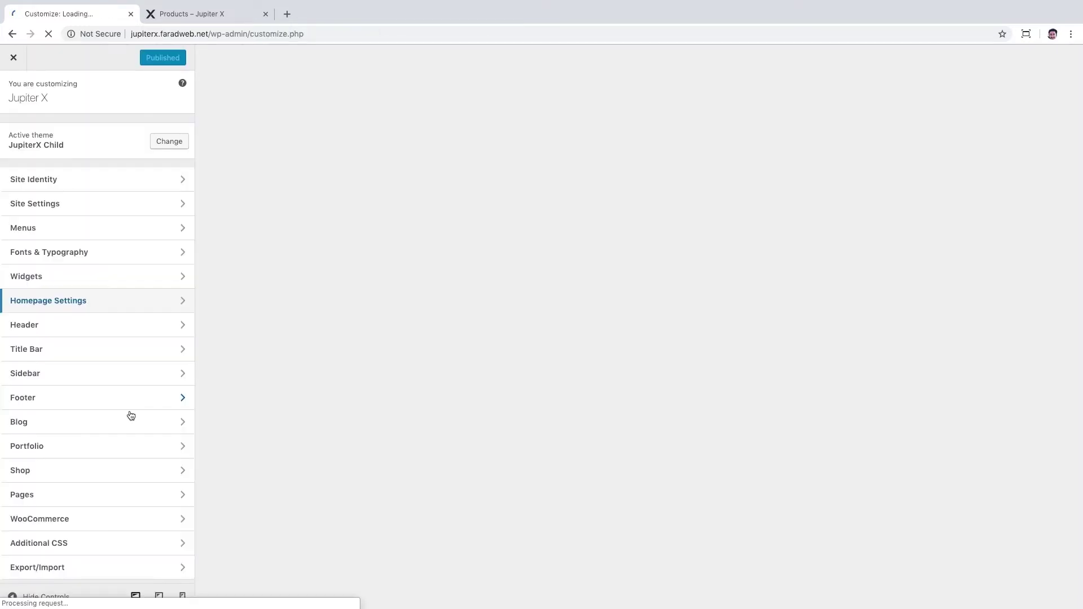
# Go to Shop > Product List in the Customizer and show its Styles options.
pyautogui.click(128, 473)
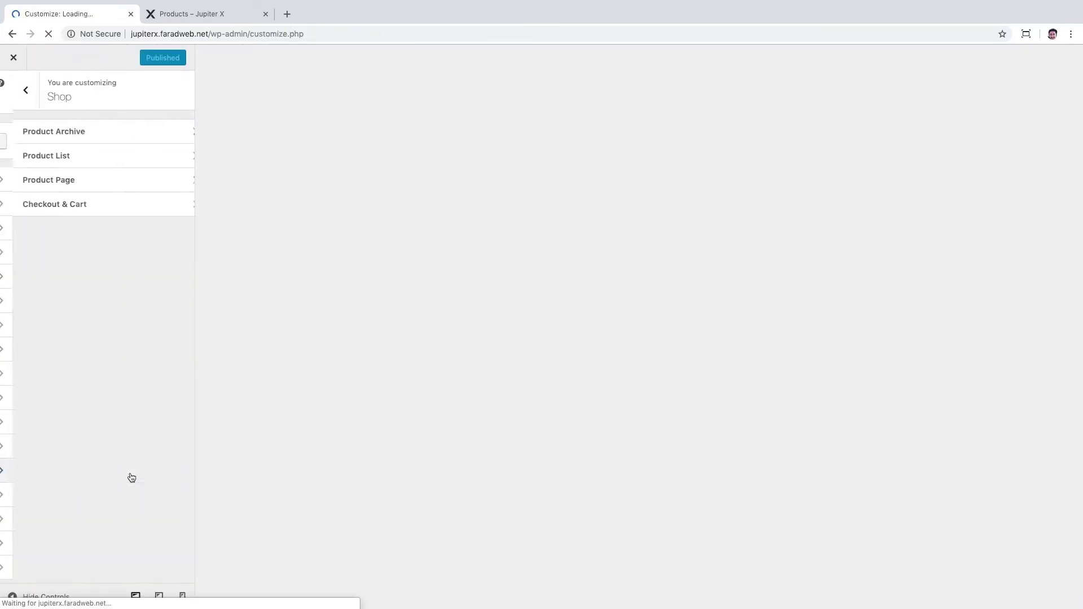
pyautogui.click(99, 157)
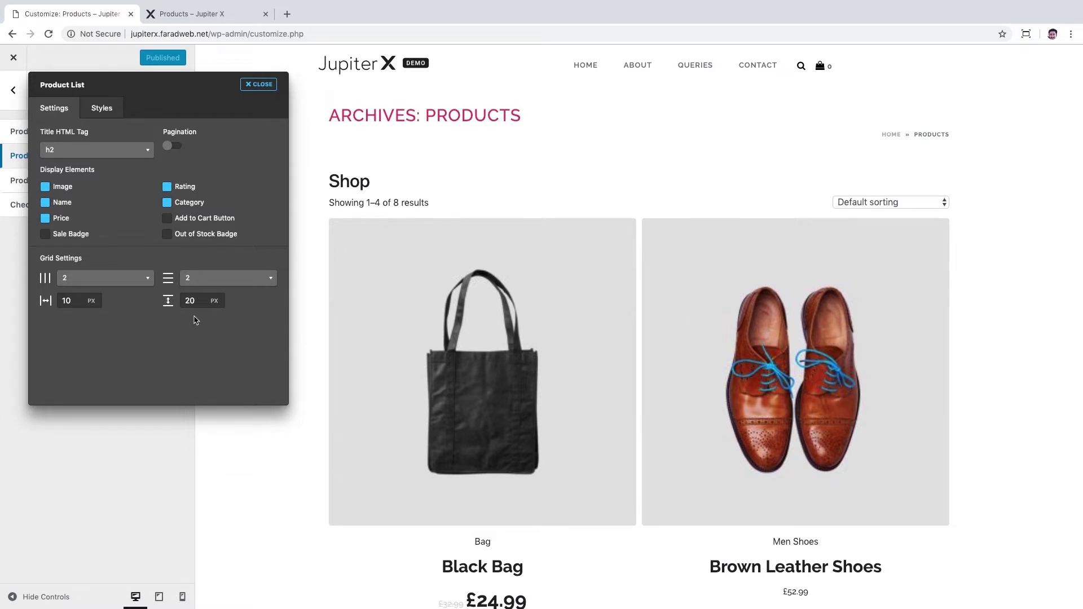
pyautogui.click(107, 110)
# Inspect the product Name font styling, return to Product List Settings, and view the live shop page.
pyautogui.scroll(-2, 149, 197)
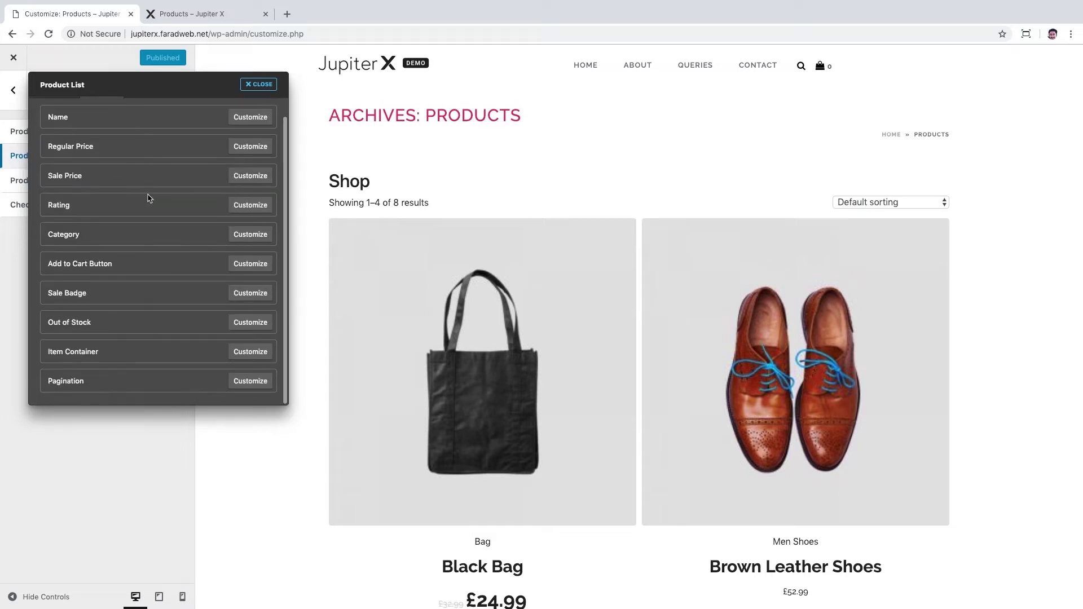
pyautogui.scroll(1, 149, 199)
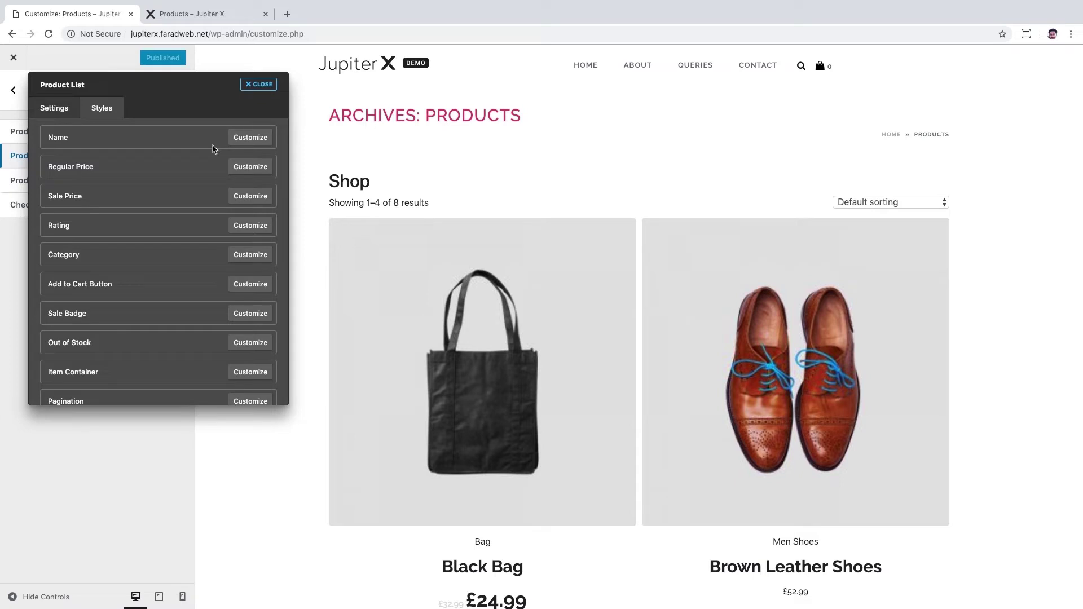
pyautogui.click(247, 139)
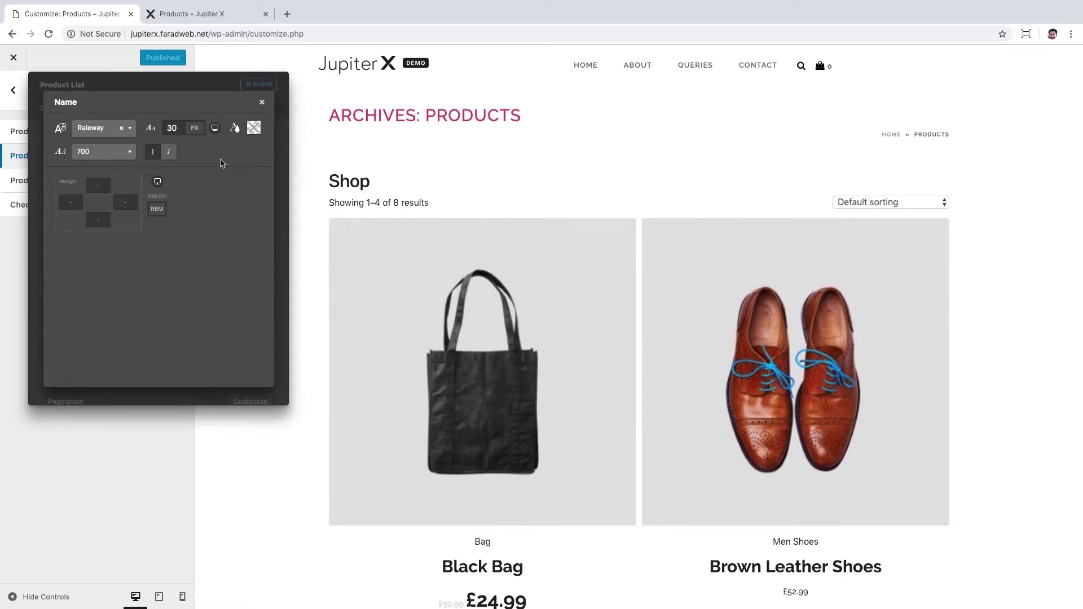
pyautogui.click(261, 102)
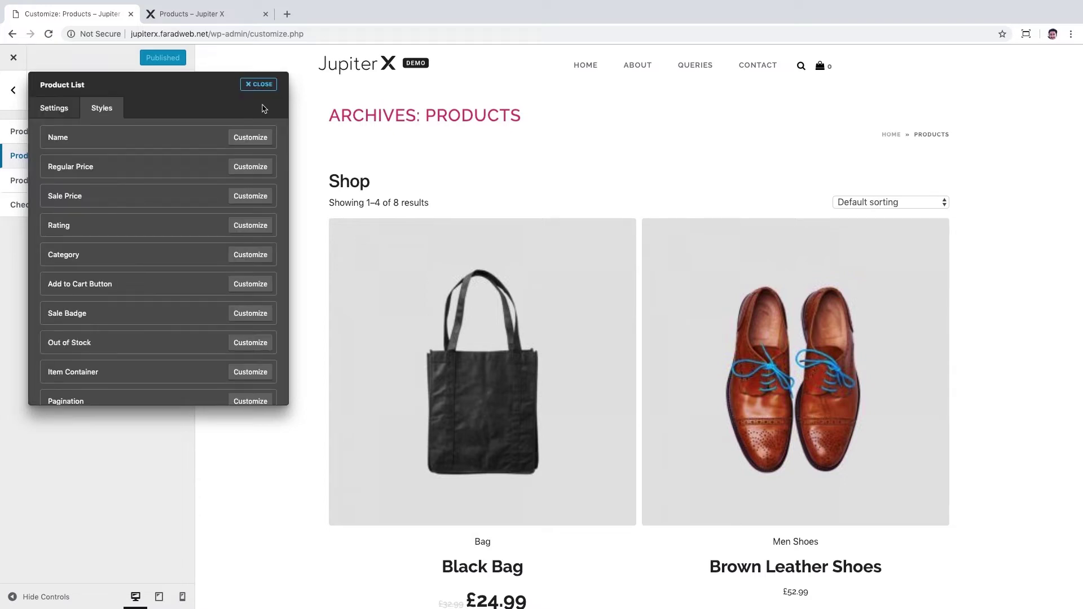
pyautogui.click(68, 112)
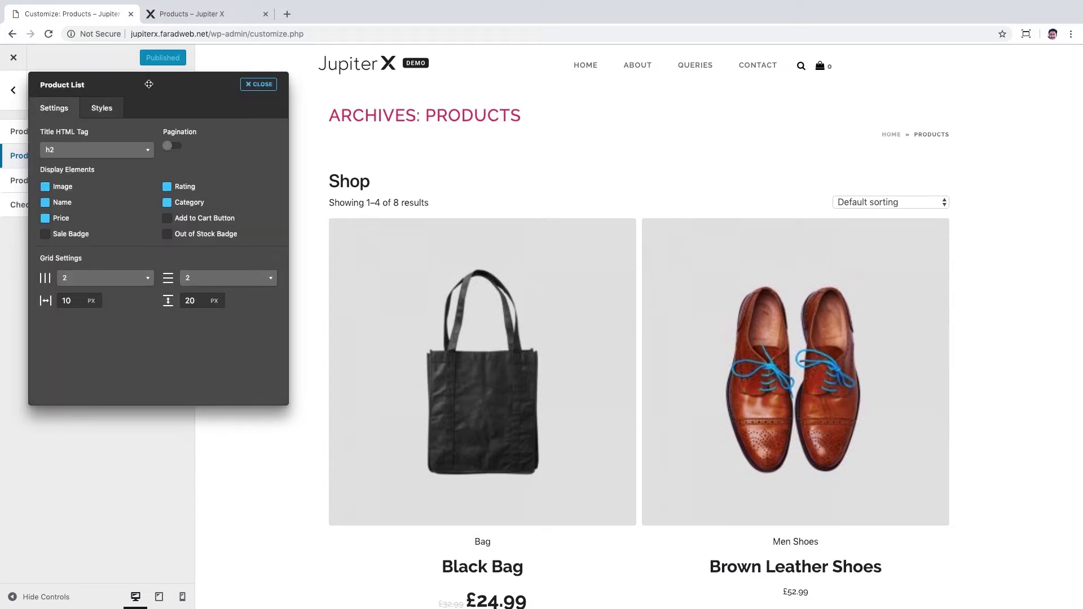
pyautogui.click(180, 14)
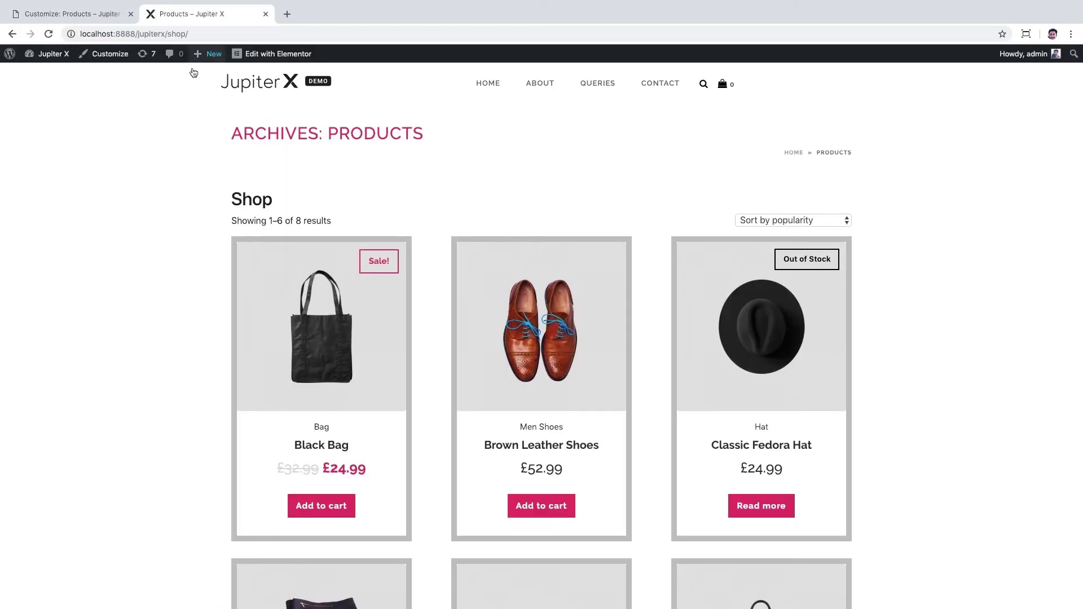
pyautogui.scroll(-6, 165, 227)
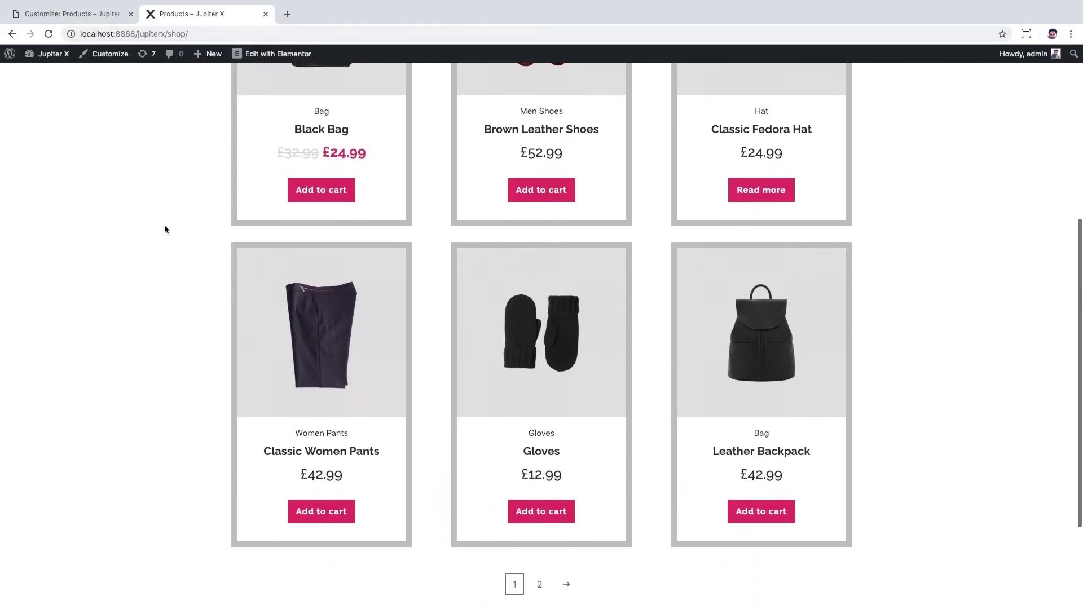
pyautogui.scroll(-1, 165, 229)
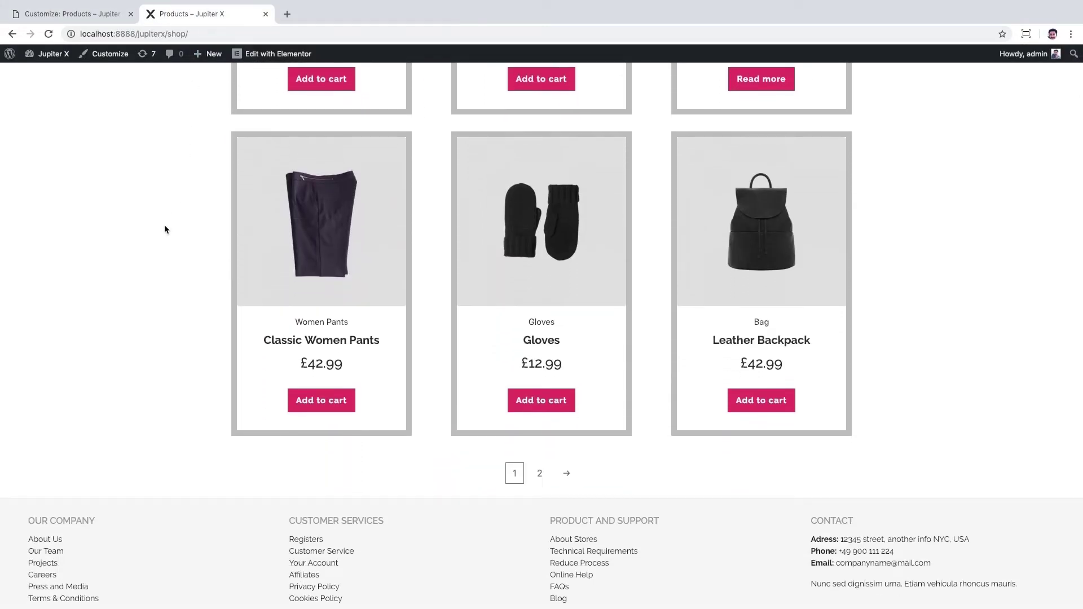
pyautogui.scroll(2, 165, 228)
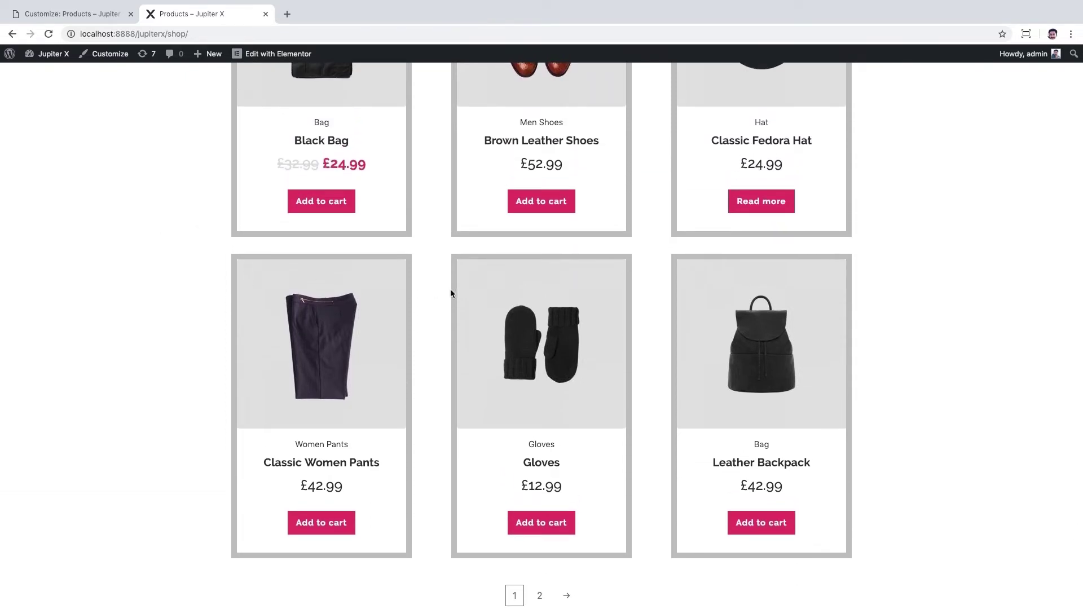
pyautogui.scroll(-2, 834, 473)
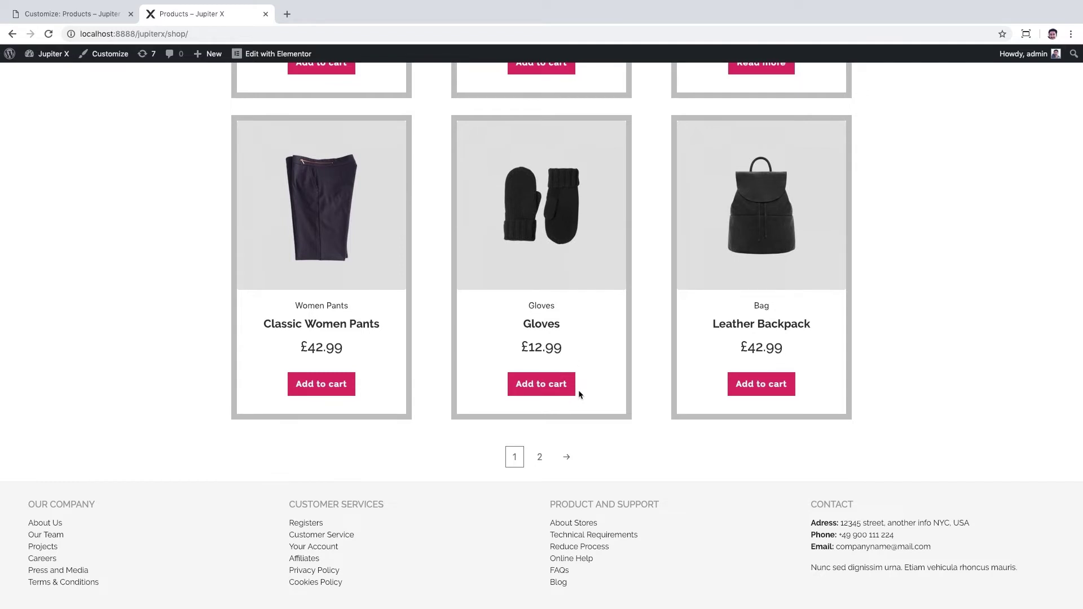
pyautogui.scroll(8, 578, 393)
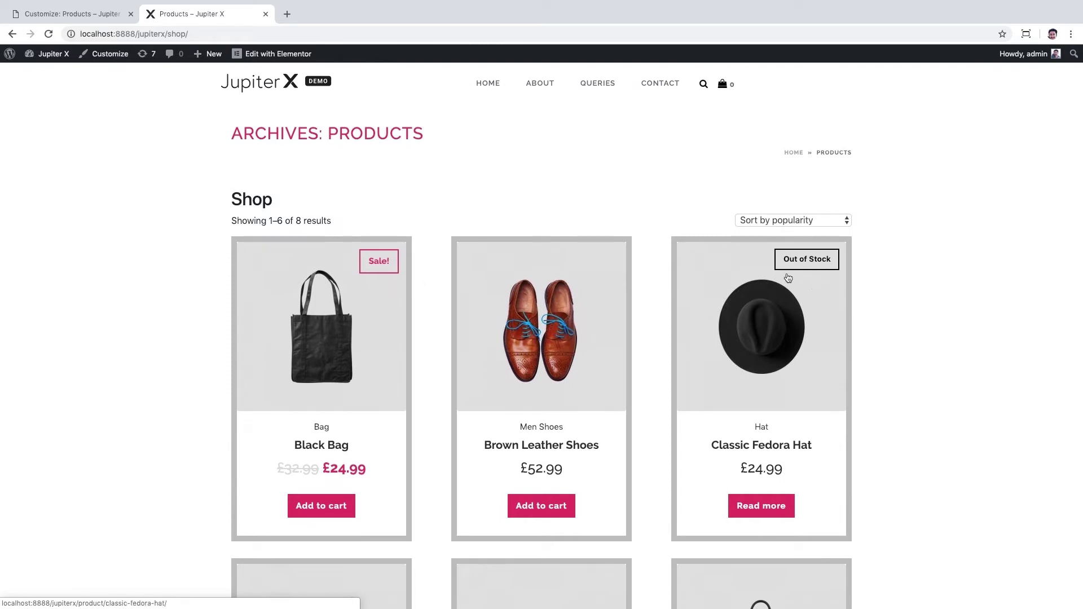
pyautogui.click(107, 19)
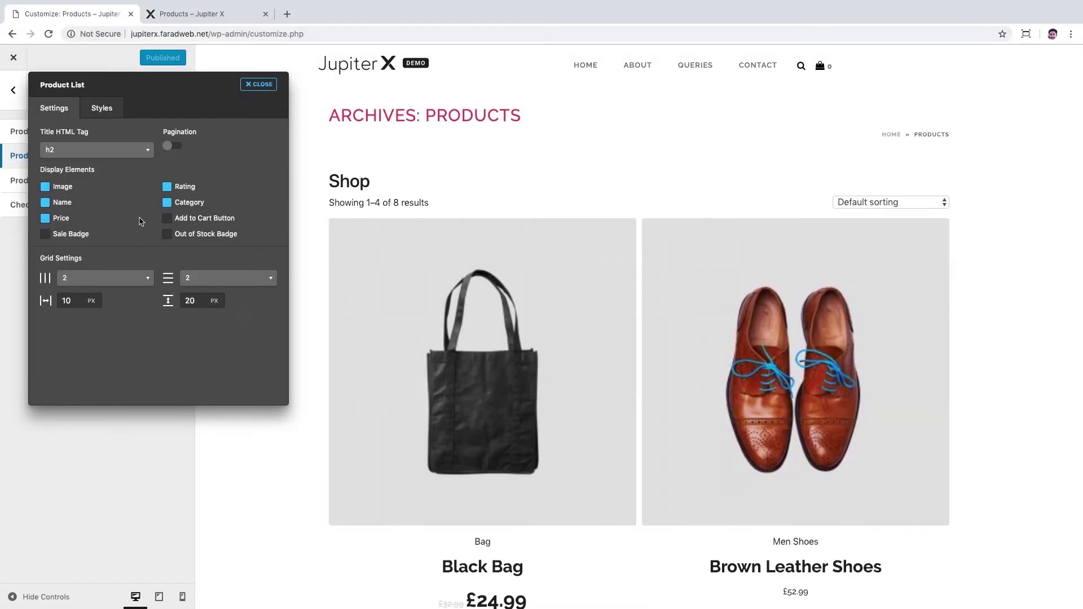
# Enable pagination, Sale and Out of Stock badges, and Add to Cart buttons, and hide ratings.
pyautogui.scroll(-10, 359, 418)
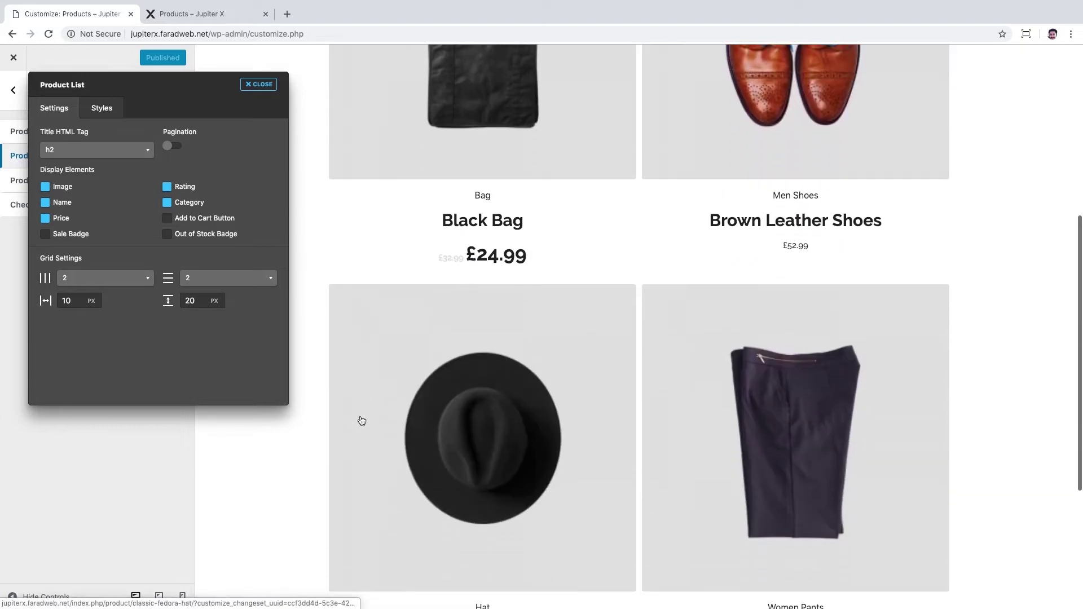
pyautogui.scroll(10, 362, 420)
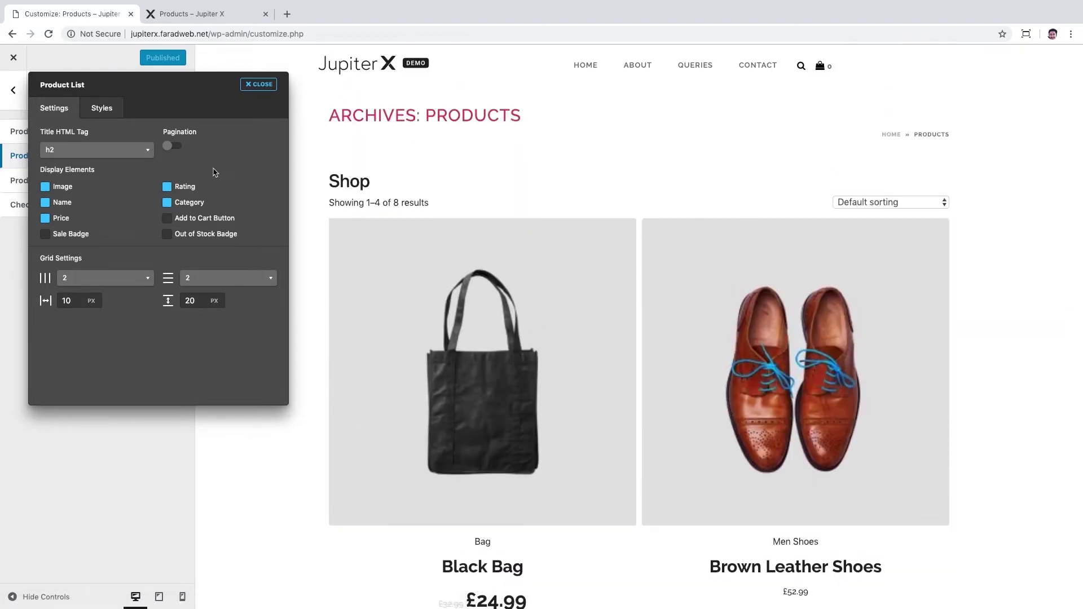
pyautogui.click(174, 147)
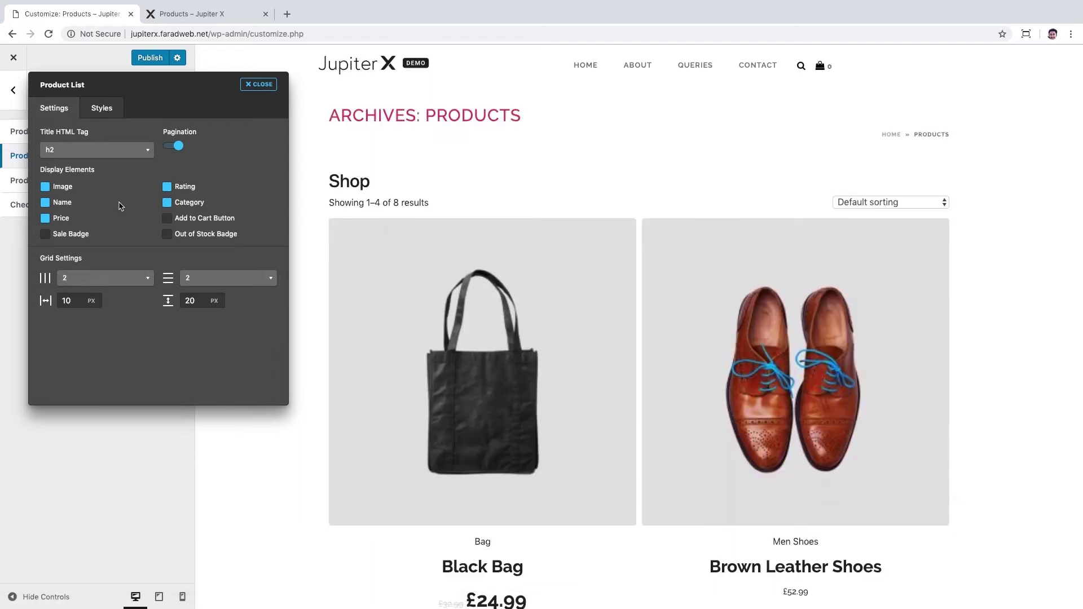
pyautogui.click(77, 236)
pyautogui.click(167, 235)
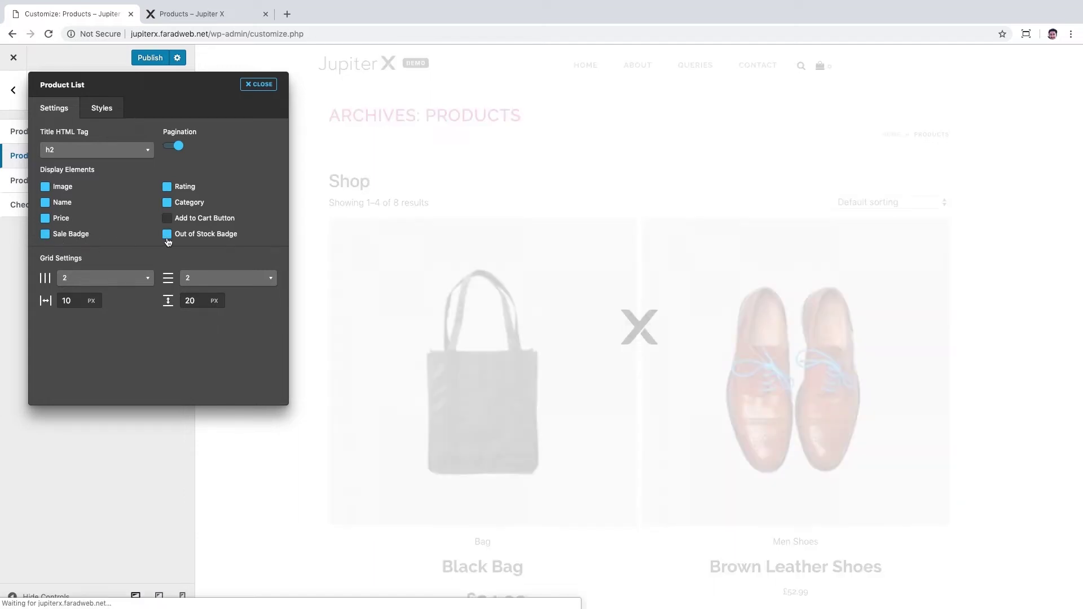
pyautogui.click(167, 220)
pyautogui.click(167, 188)
# Set the product grid to 3 columns with 70 px horizontal and 30 px vertical gaps.
pyautogui.click(113, 280)
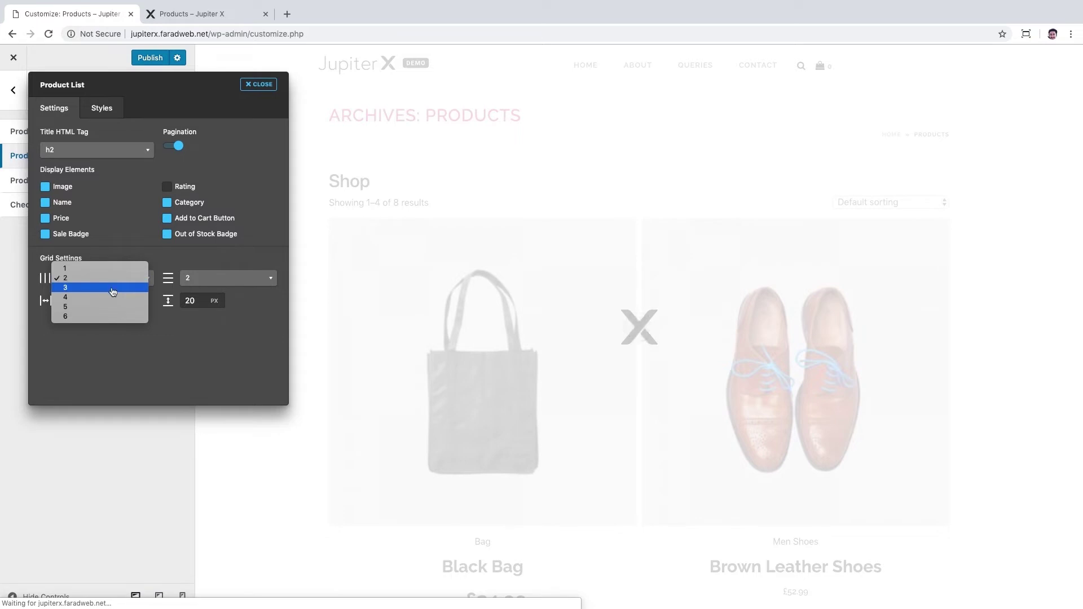
pyautogui.click(113, 292)
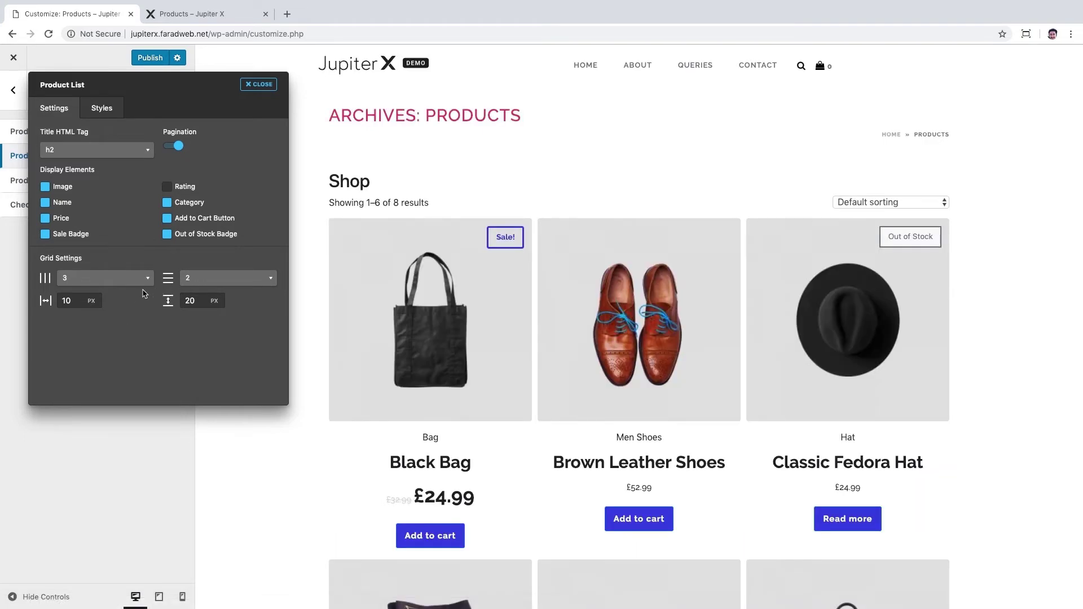
pyautogui.scroll(-1, 346, 481)
pyautogui.scroll(-5, 346, 481)
pyautogui.scroll(3, 346, 481)
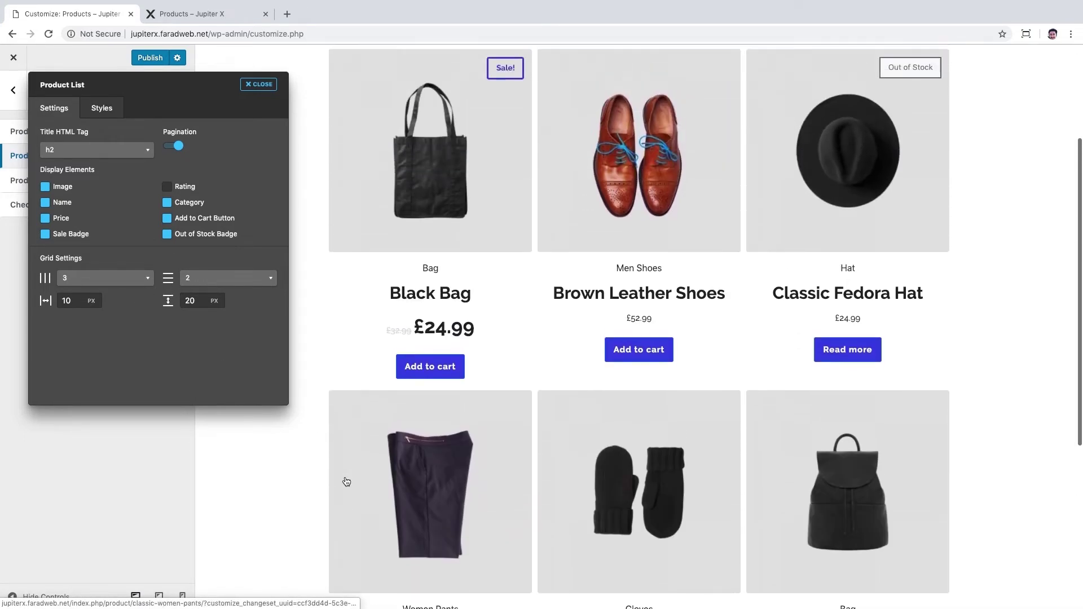
pyautogui.moveTo(75, 301); pyautogui.dragTo(50, 303)
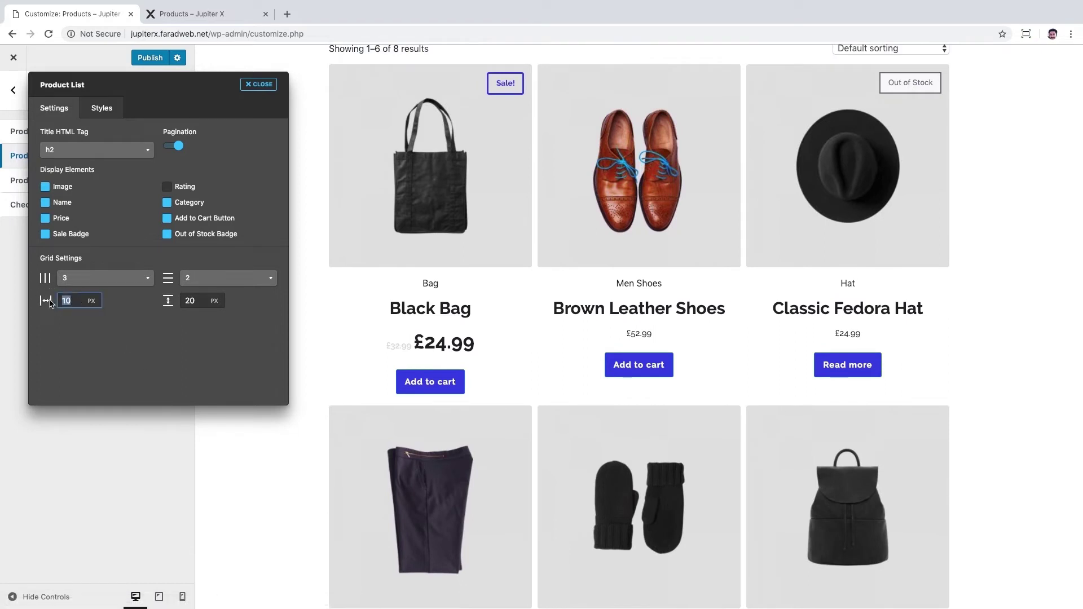
pyautogui.write('70')
pyautogui.moveTo(202, 303); pyautogui.dragTo(151, 305)
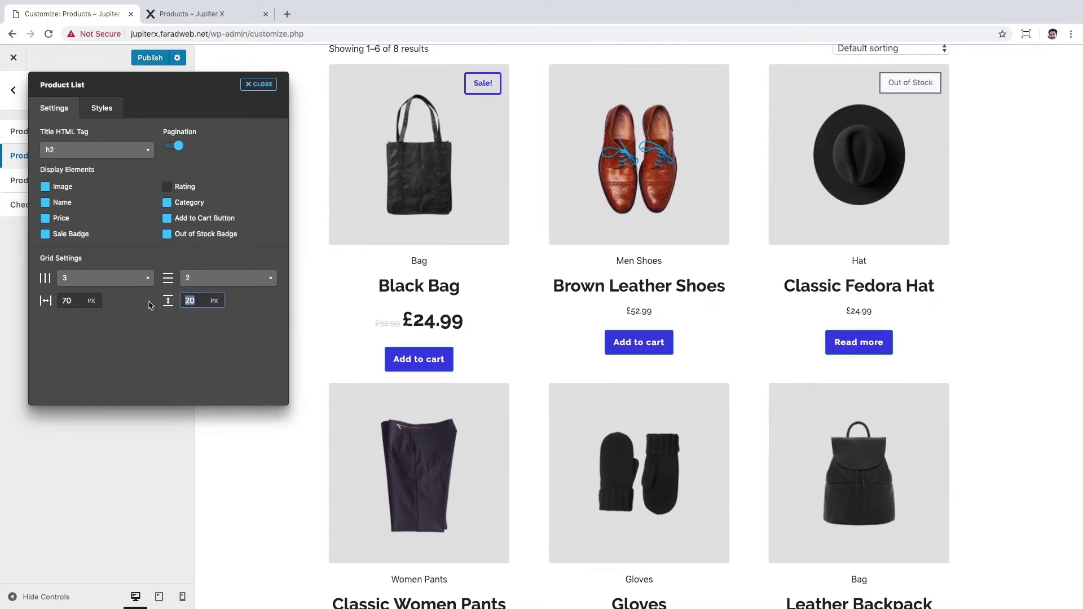
pyautogui.write('30')
pyautogui.click(165, 355)
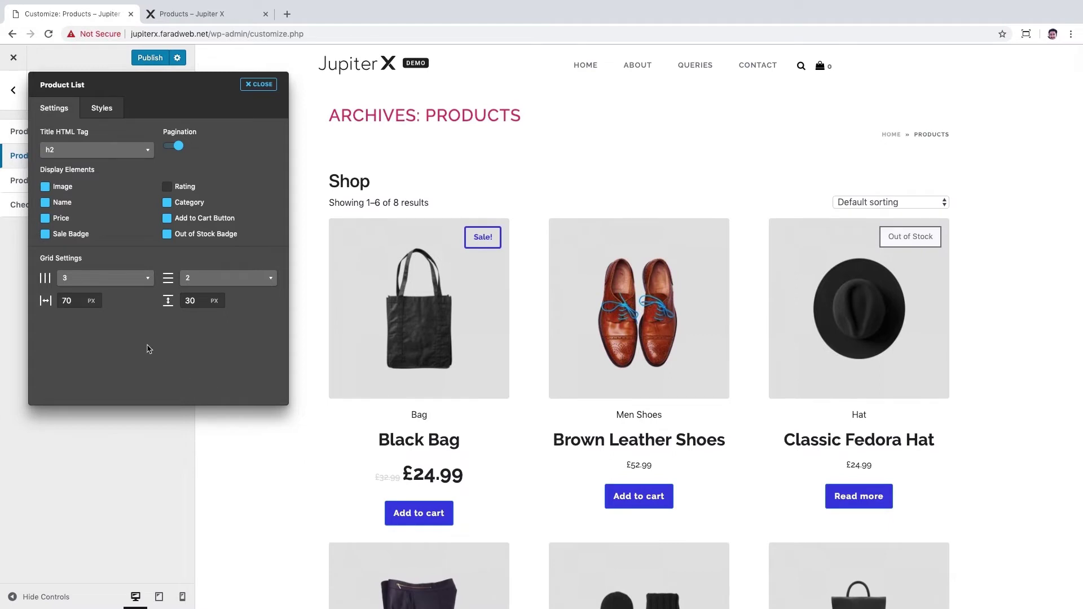
pyautogui.click(101, 108)
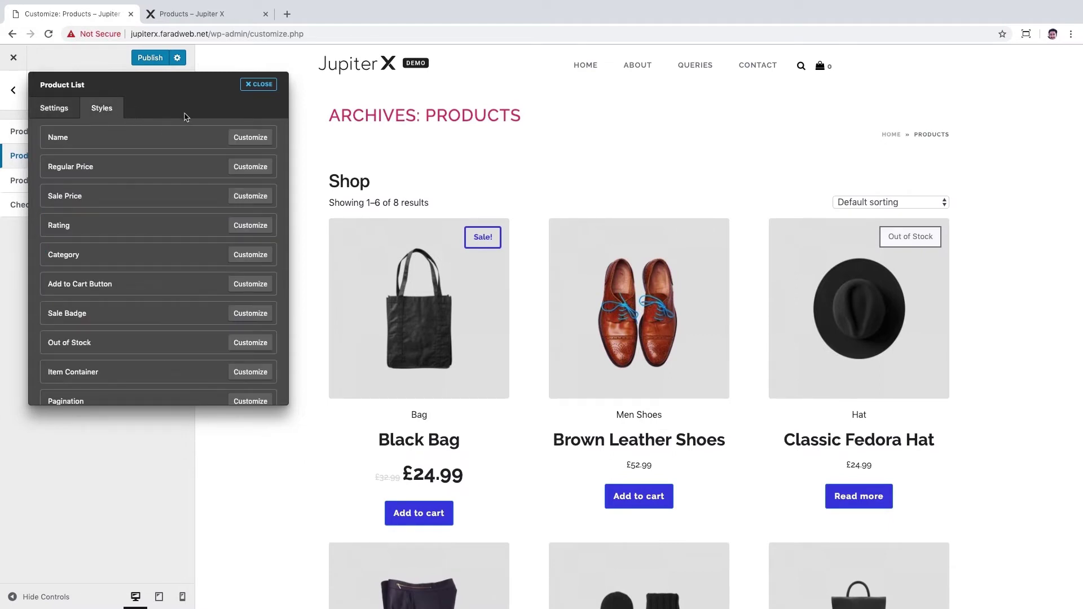
# Style product names at 20 px in dark grey #444.
pyautogui.click(242, 138)
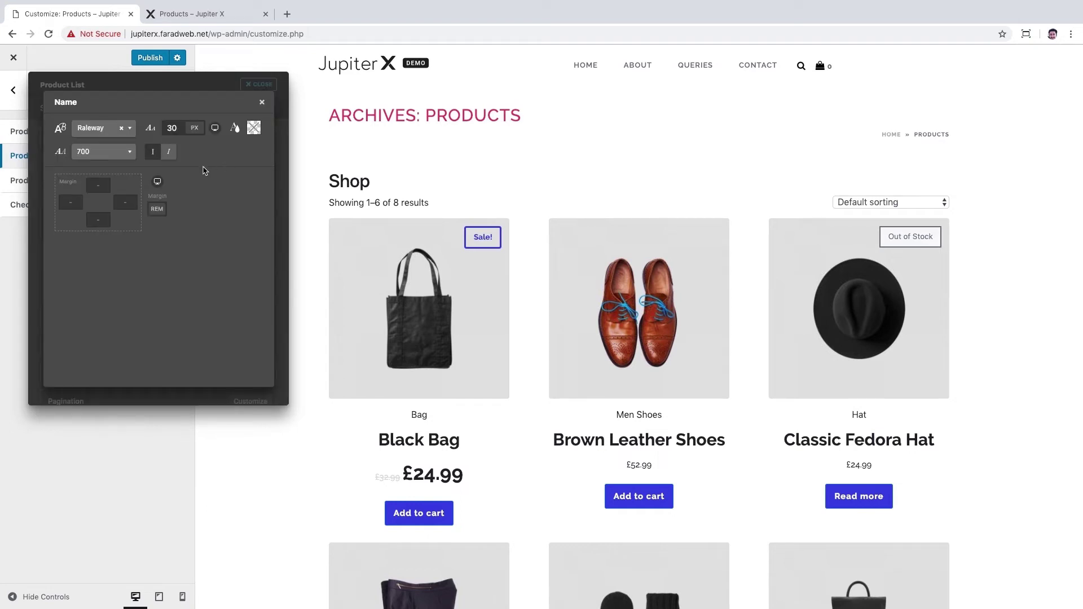
pyautogui.doubleClick(172, 128)
pyautogui.write('20')
pyautogui.click(232, 158)
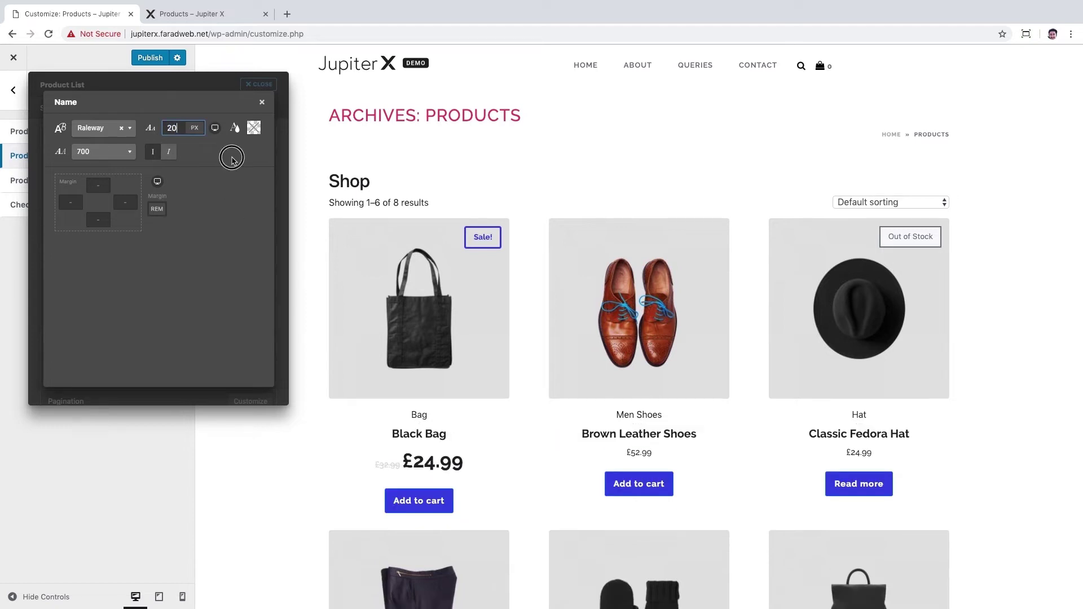
pyautogui.click(253, 128)
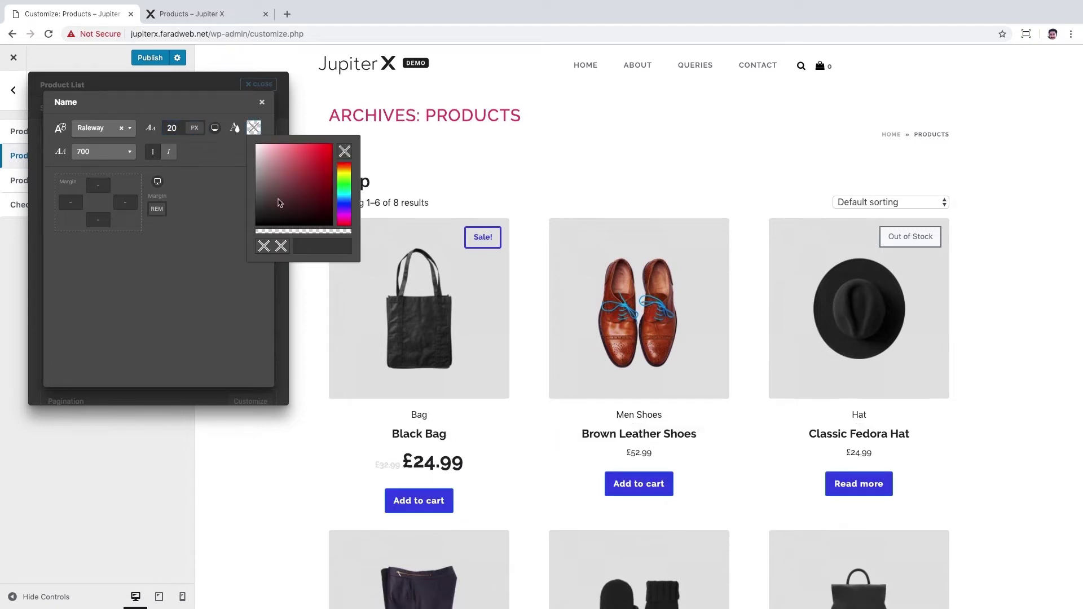
pyautogui.click(300, 246)
pyautogui.write('#444')
pyautogui.click(208, 245)
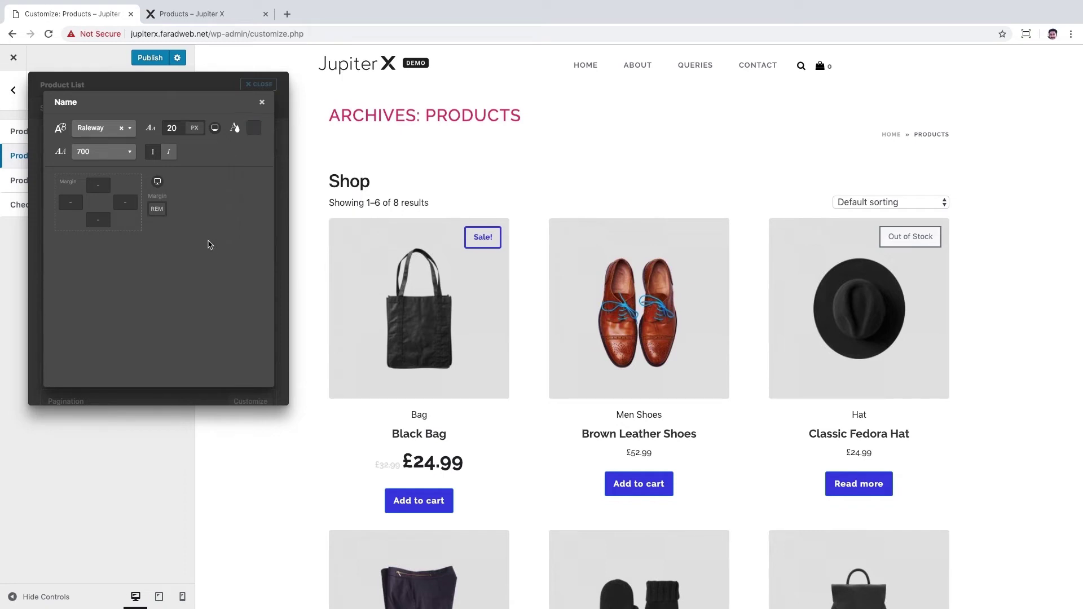
pyautogui.click(261, 104)
# Style regular prices at 25 px in #444.
pyautogui.click(248, 167)
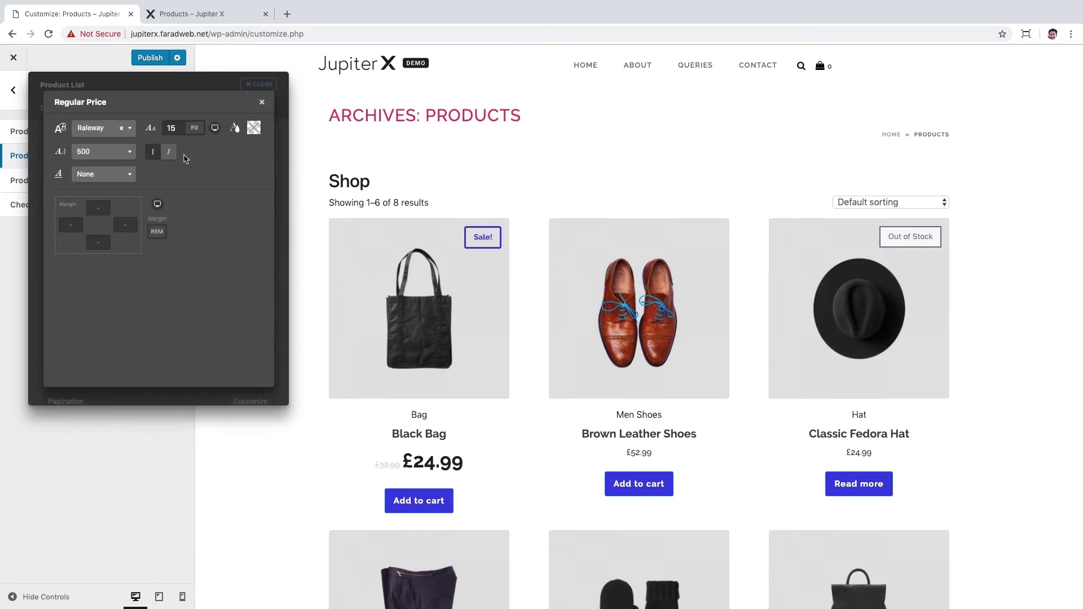
pyautogui.doubleClick(180, 129)
pyautogui.write('25')
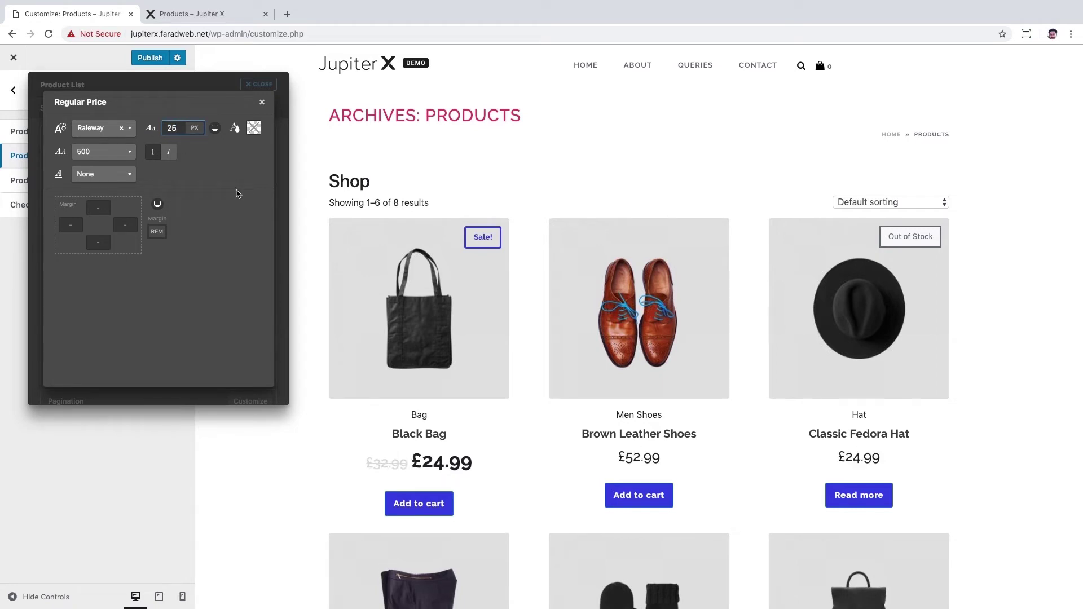
pyautogui.click(254, 127)
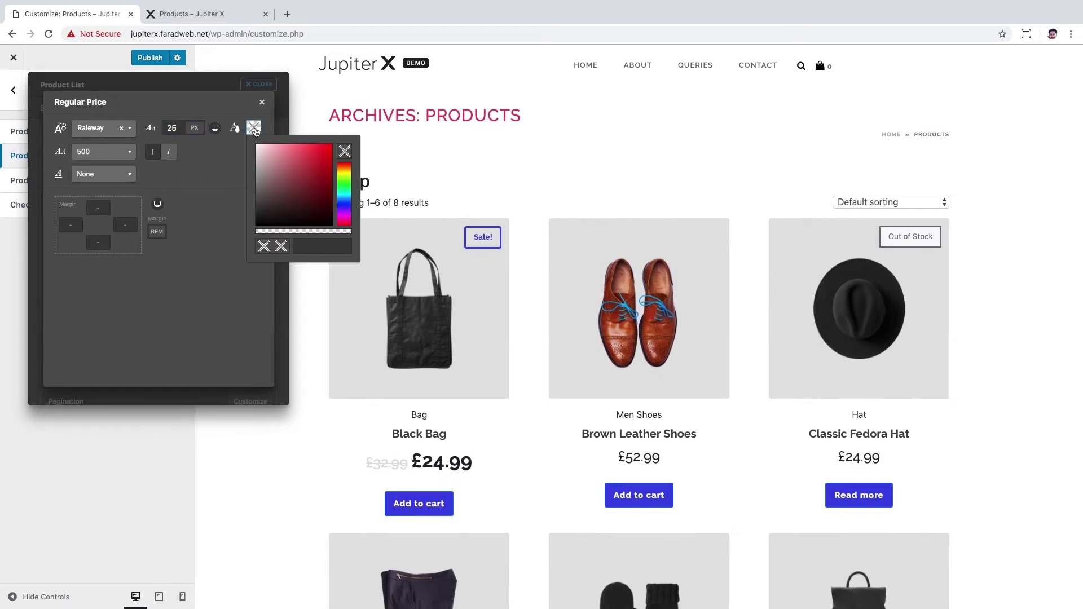
pyautogui.click(313, 248)
pyautogui.click(209, 231)
pyautogui.click(262, 102)
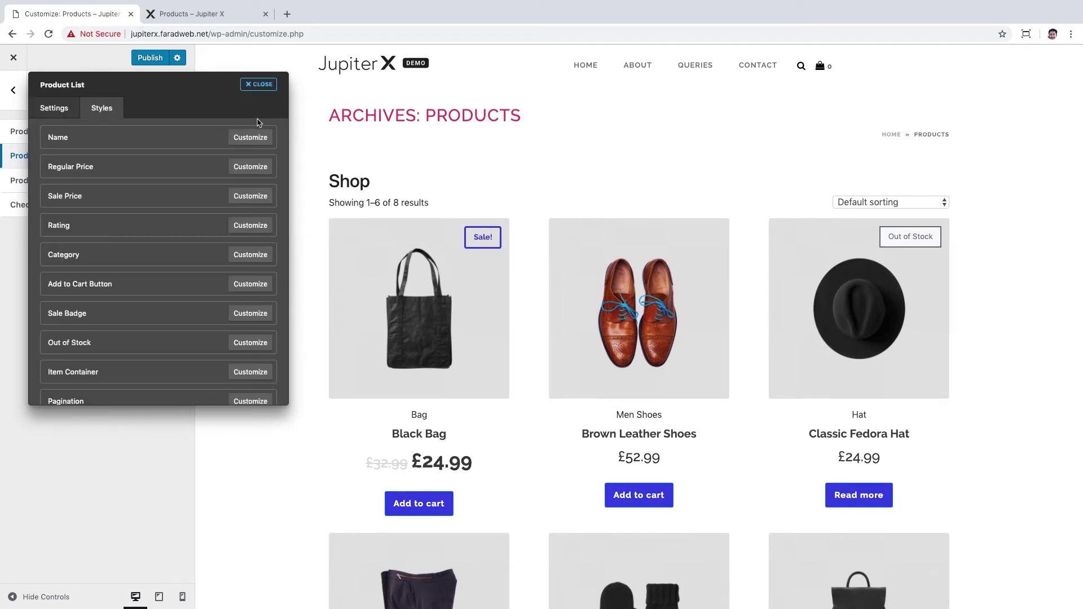
# Give sale prices a 25 px font size and a pasted crimson hex colour.
pyautogui.click(234, 200)
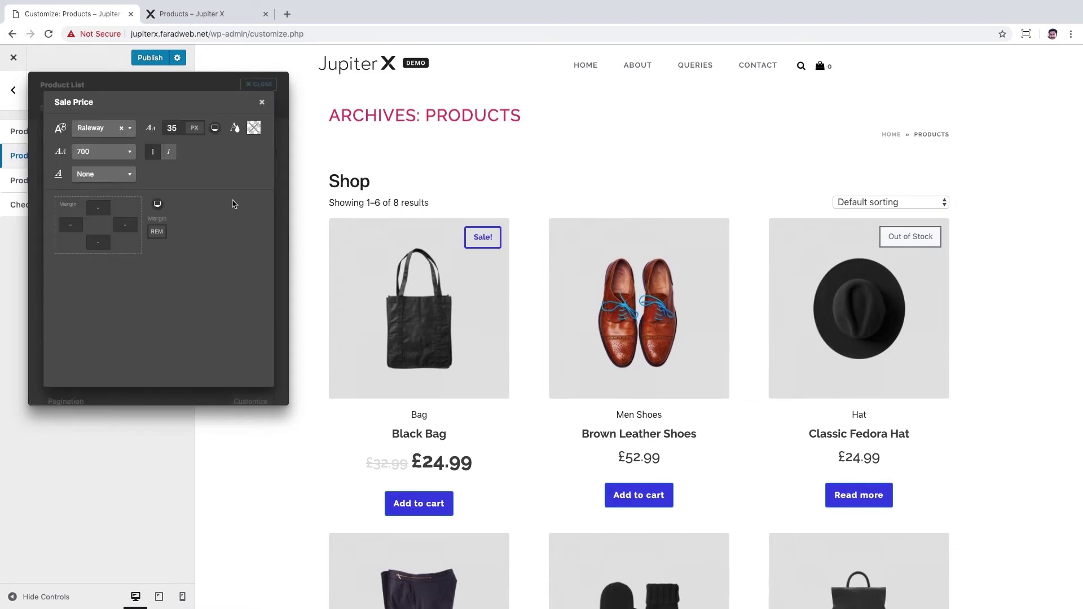
pyautogui.doubleClick(172, 128)
pyautogui.write('25')
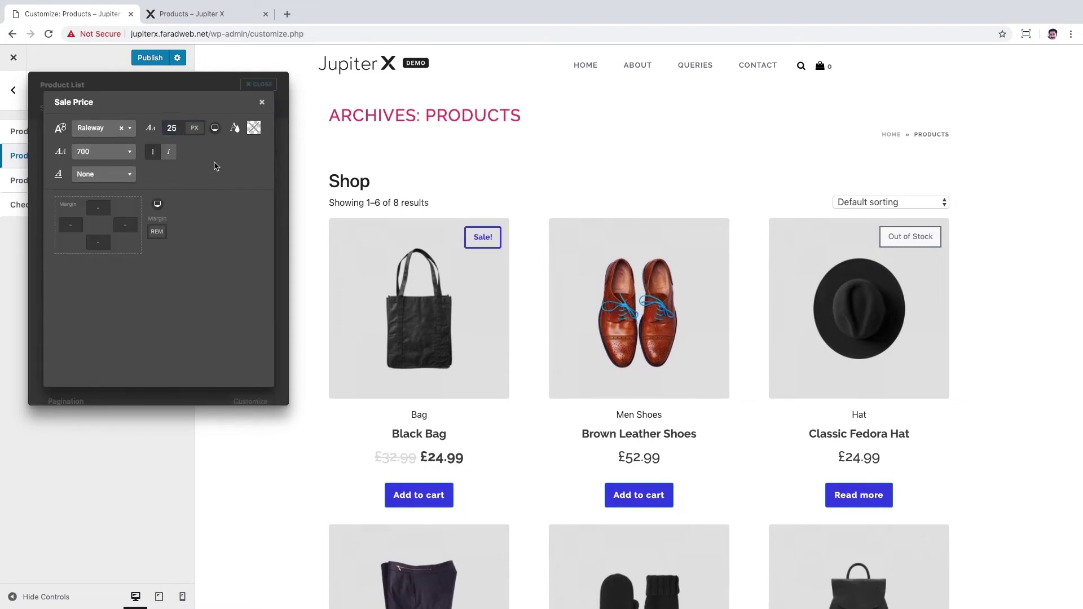
pyautogui.click(253, 127)
pyautogui.click(305, 247)
pyautogui.write('#')
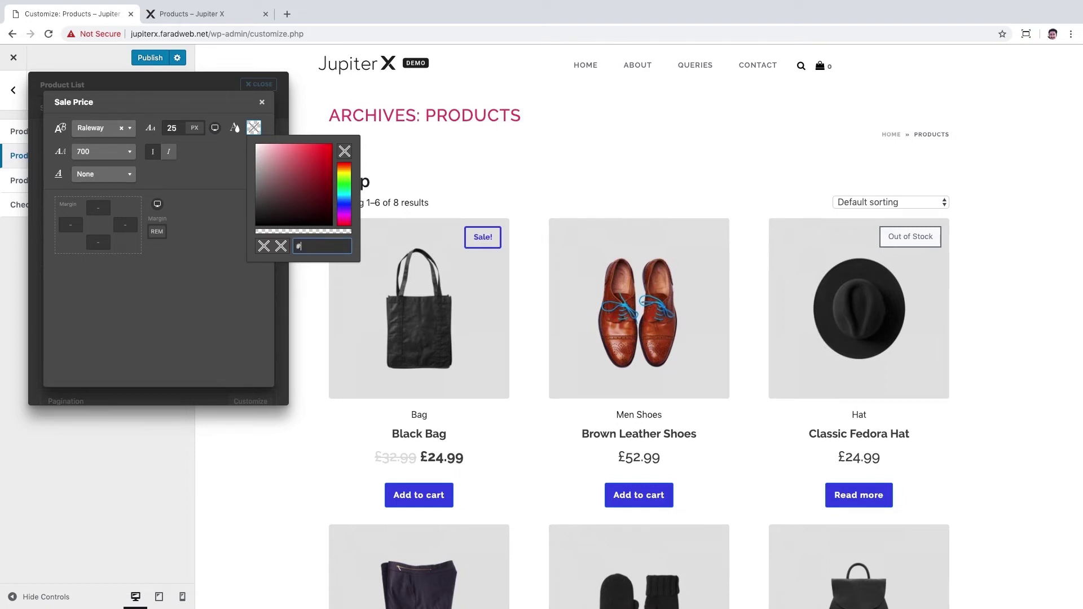
pyautogui.hotkey('ctrl', 'v')
pyautogui.click(226, 301)
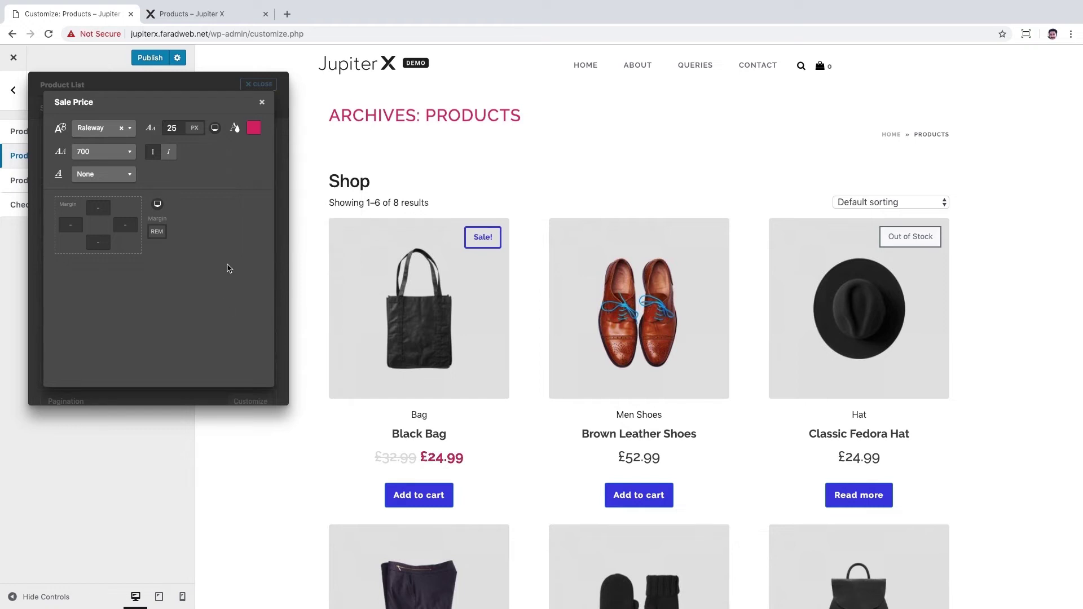
pyautogui.click(261, 103)
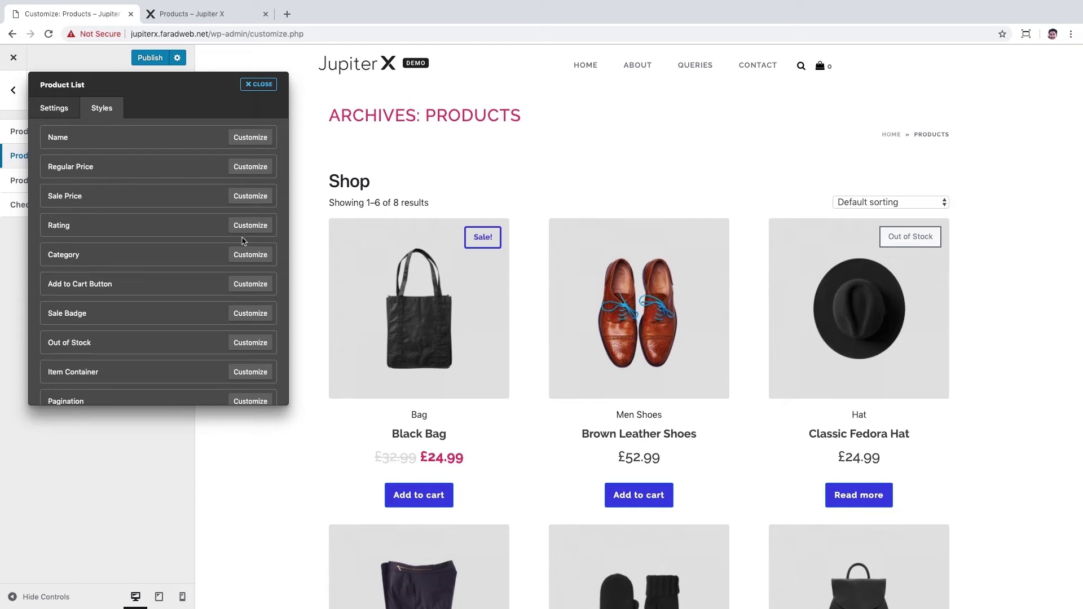
# Style the category labels at 15 px in dark grey #444, then close their styling popup.
pyautogui.click(254, 257)
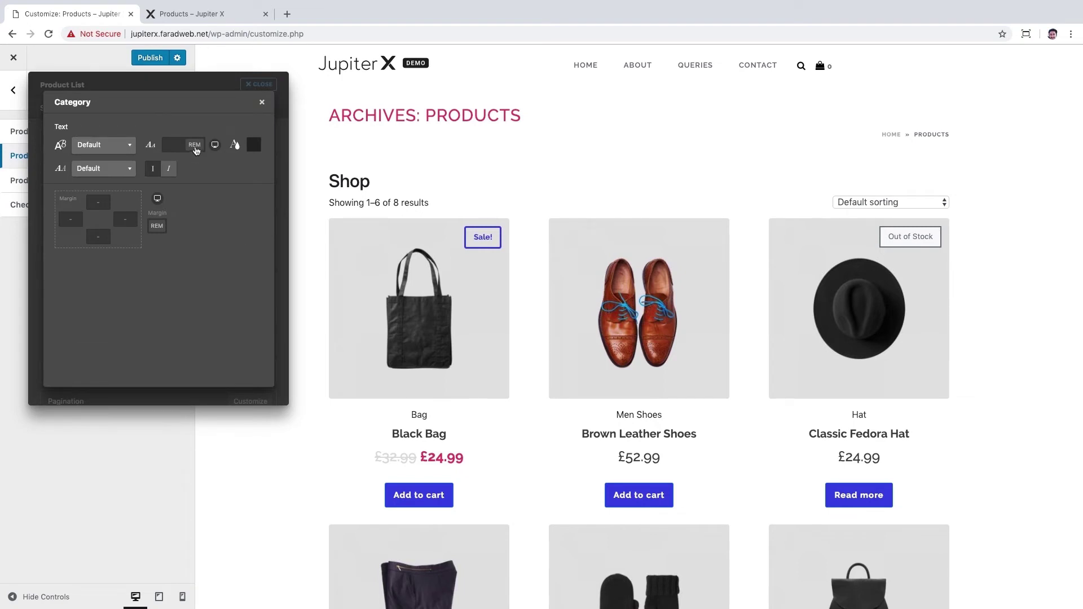
pyautogui.click(194, 145)
pyautogui.click(195, 156)
pyautogui.click(170, 145)
pyautogui.write('15')
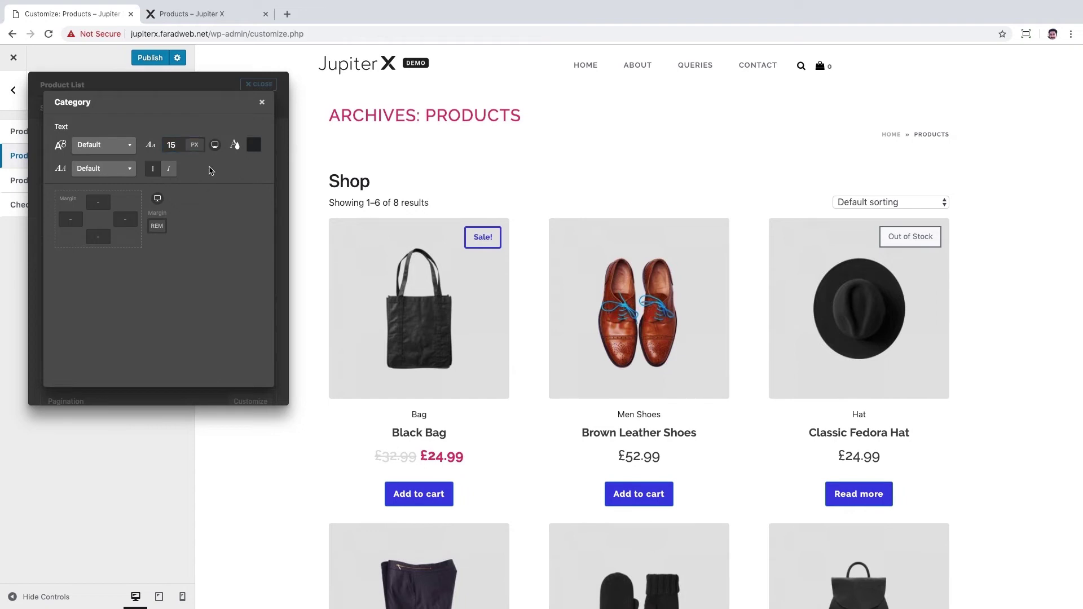
pyautogui.click(254, 145)
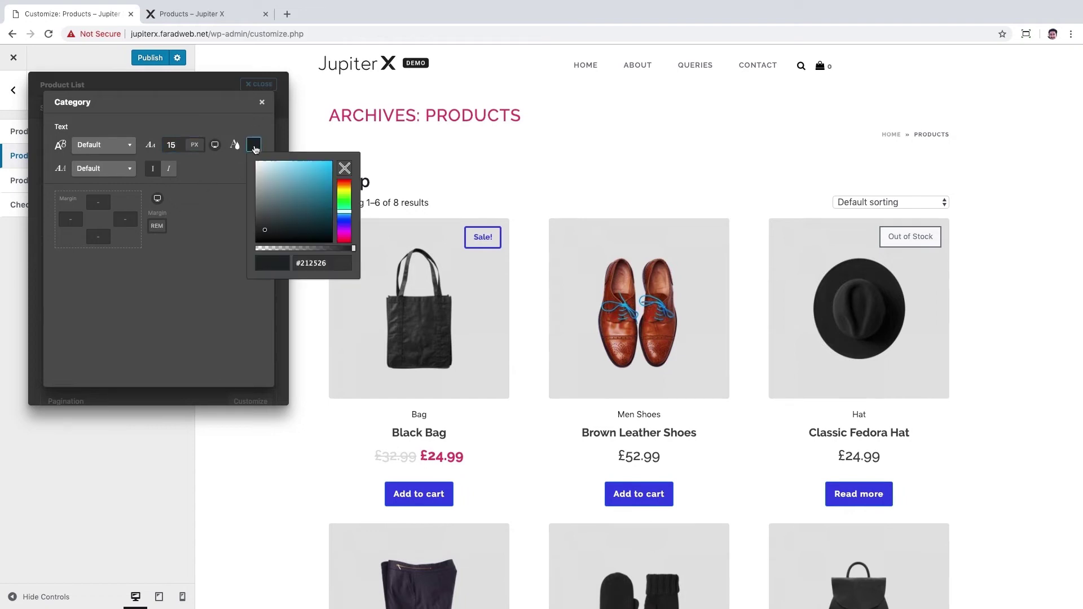
pyautogui.doubleClick(310, 262)
pyautogui.write('444')
pyautogui.click(191, 275)
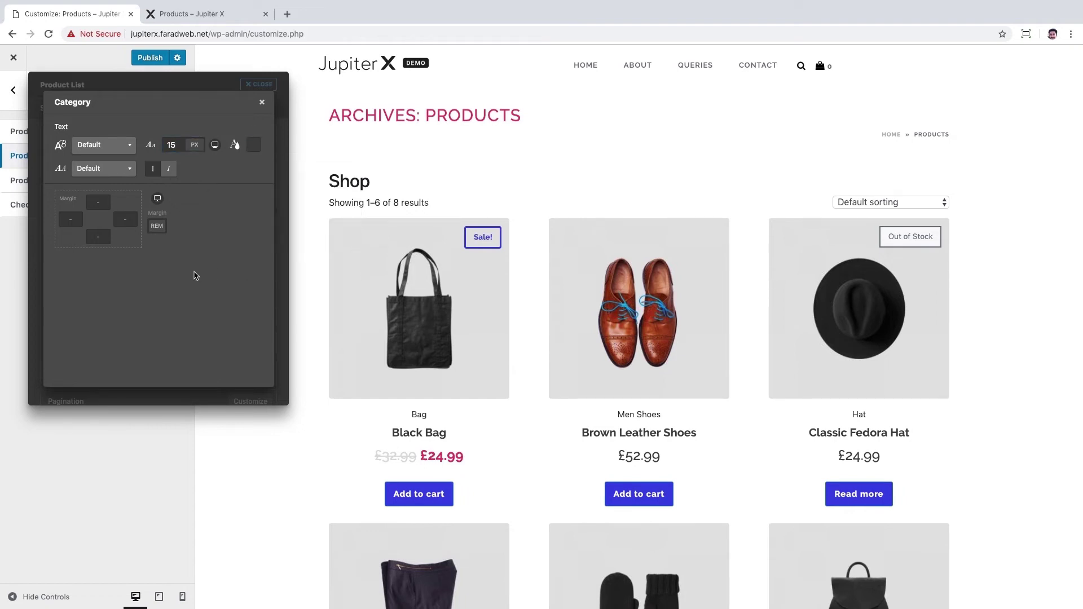
pyautogui.click(261, 102)
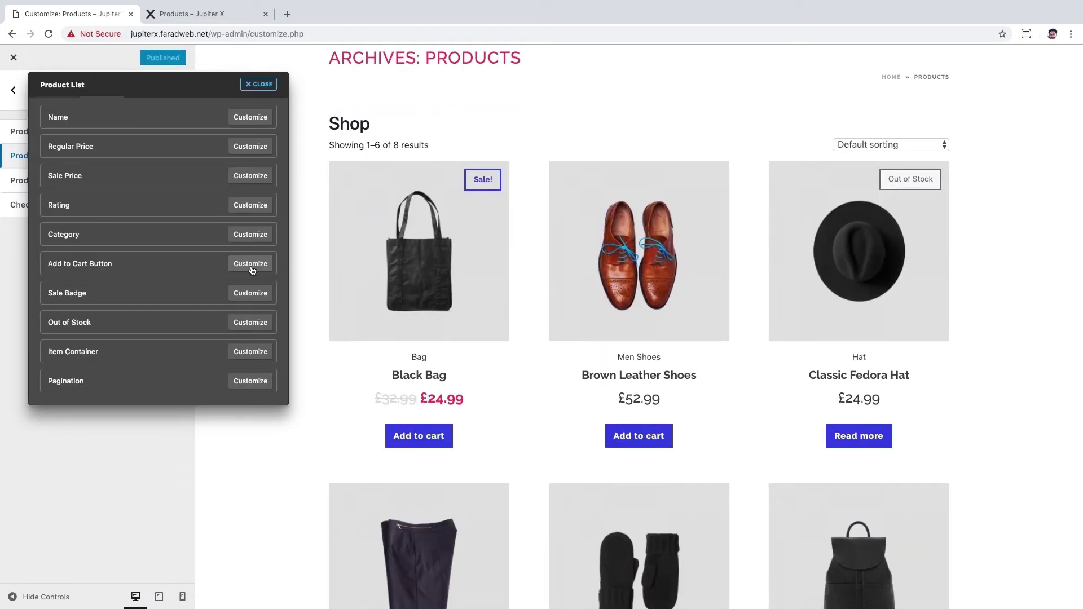
# Give the Add to Cart buttons white (#fff) text.
pyautogui.click(251, 264)
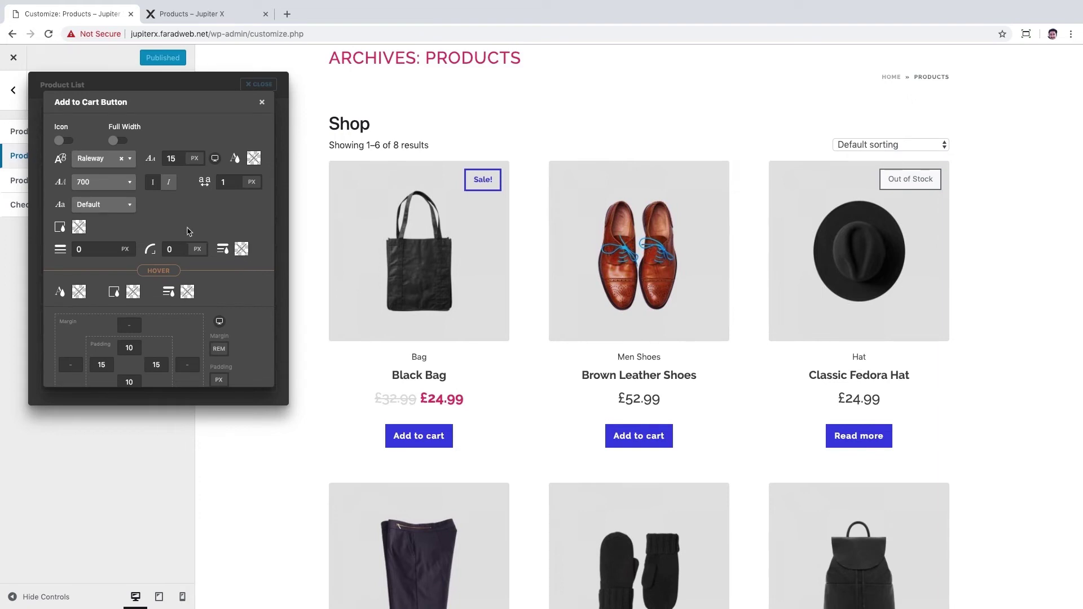
pyautogui.scroll(-1, 189, 231)
pyautogui.scroll(1, 189, 231)
pyautogui.click(254, 158)
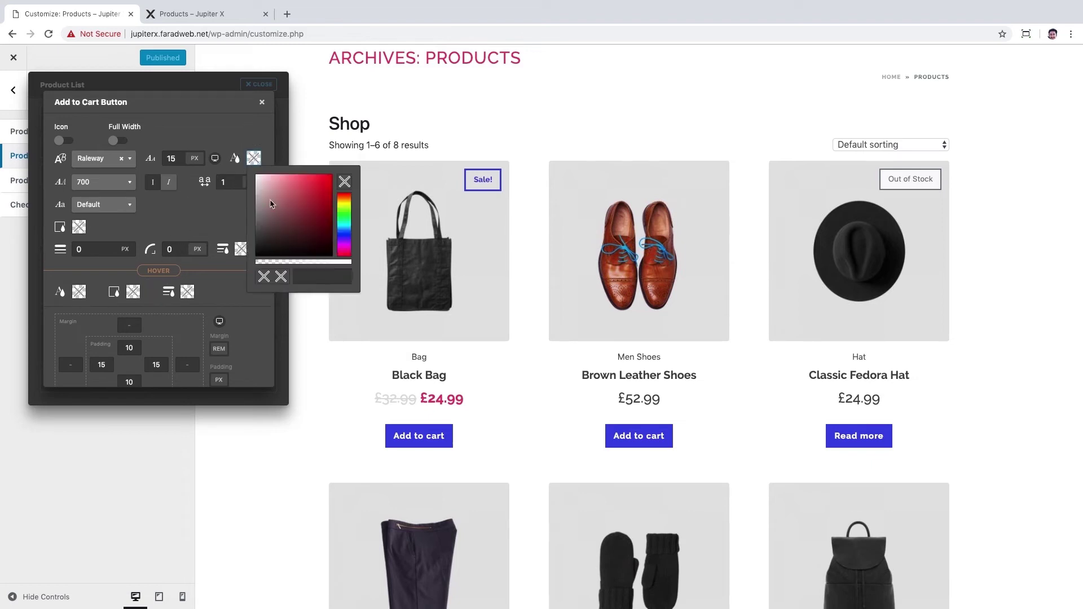
pyautogui.click(304, 276)
pyautogui.write('#fff')
pyautogui.click(210, 223)
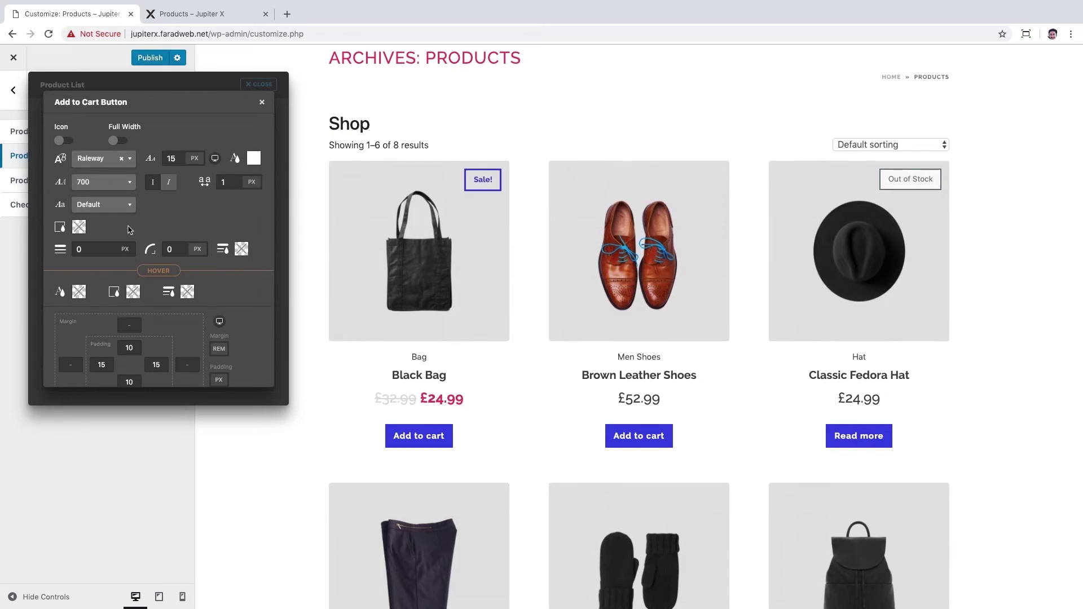
# Set the Add to Cart button background to pink #e63b6b.
pyautogui.click(78, 227)
pyautogui.click(148, 345)
pyautogui.write('#')
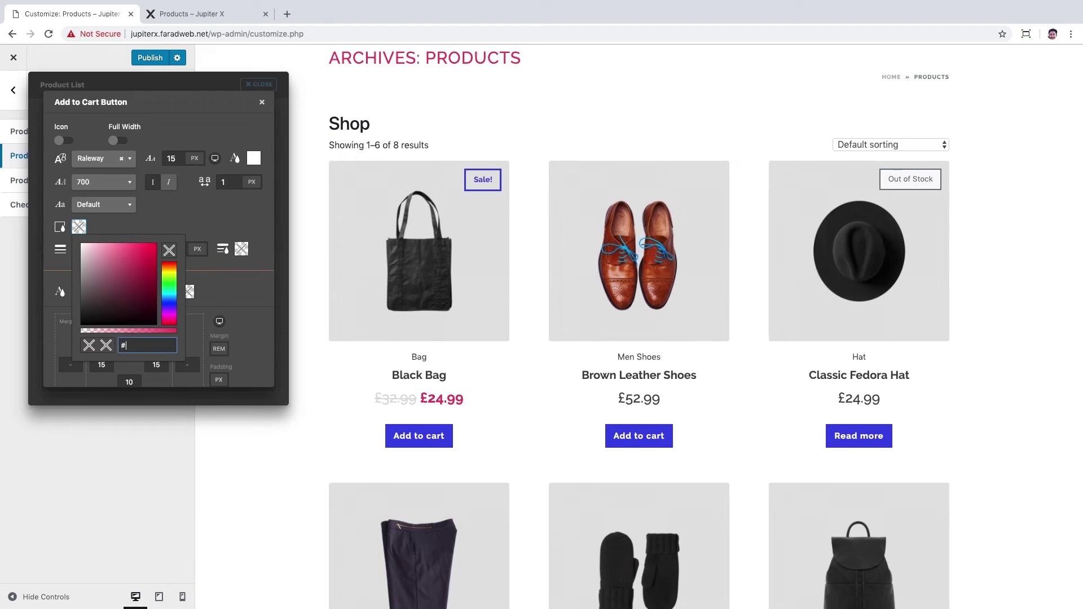
pyautogui.write('e63b6b')
pyautogui.hotkey('ctrl', 'a')
pyautogui.press('super+c')
pyautogui.click(192, 222)
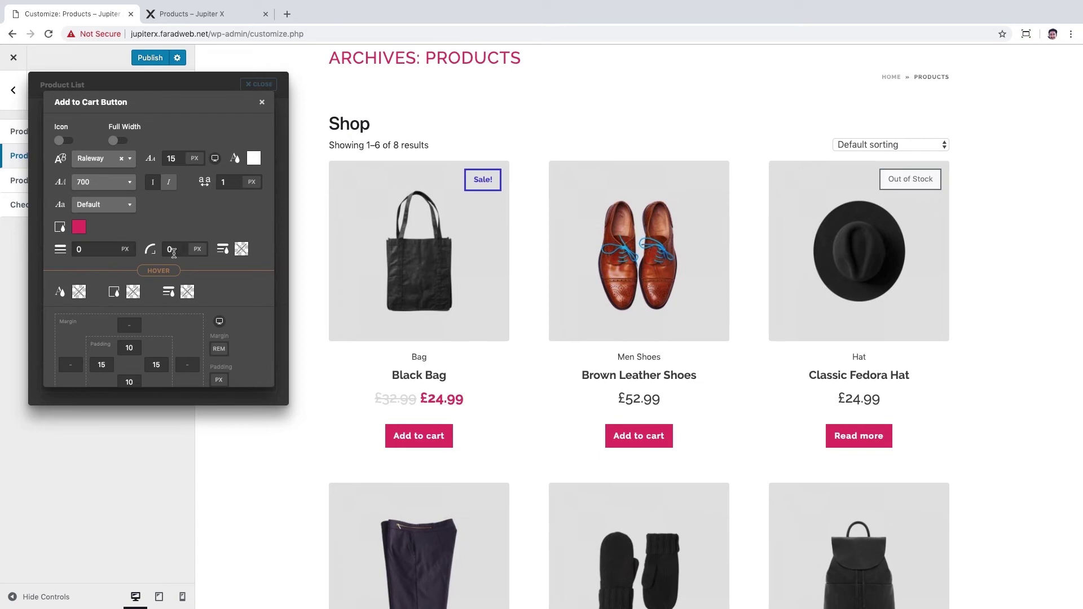
# Give the Add to Cart buttons a matching #e63b6b border colour and close the panel.
pyautogui.click(241, 249)
pyautogui.click(287, 364)
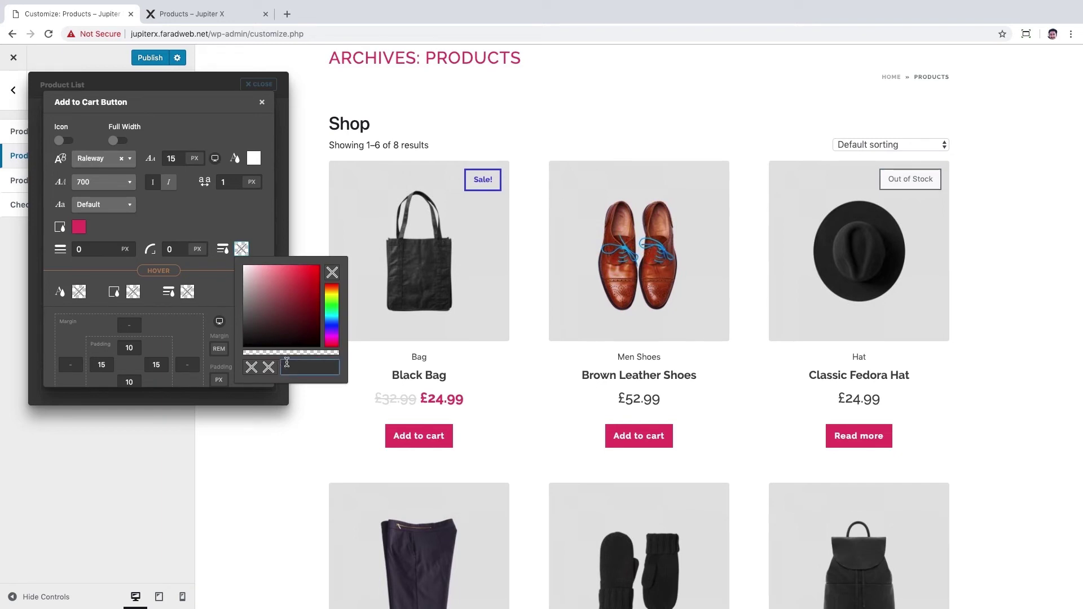
pyautogui.press('super+v')
pyautogui.click(208, 224)
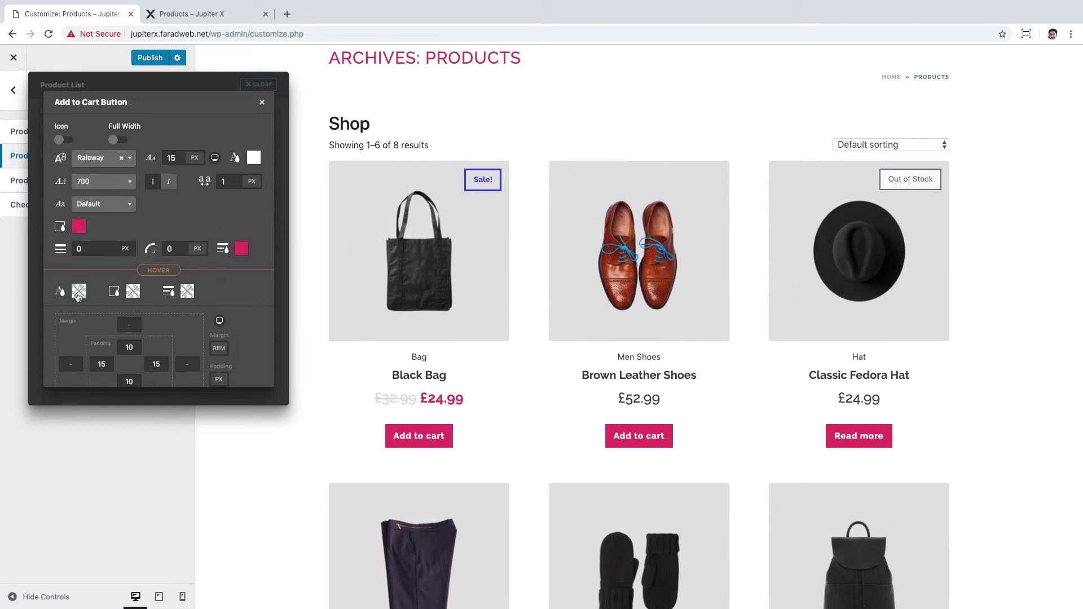
pyautogui.scroll(-2, 78, 296)
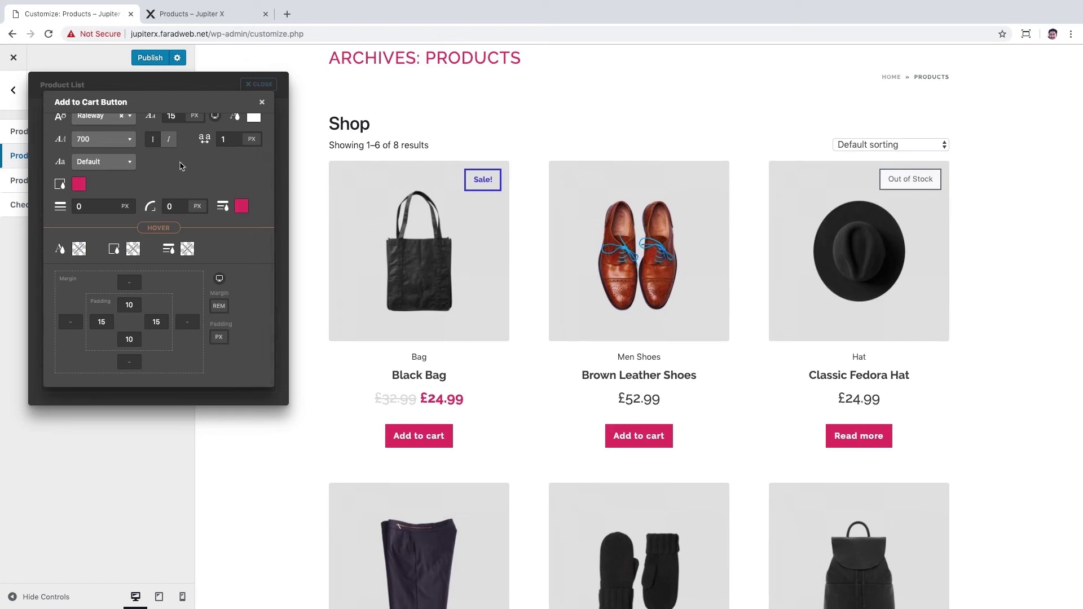
pyautogui.click(262, 103)
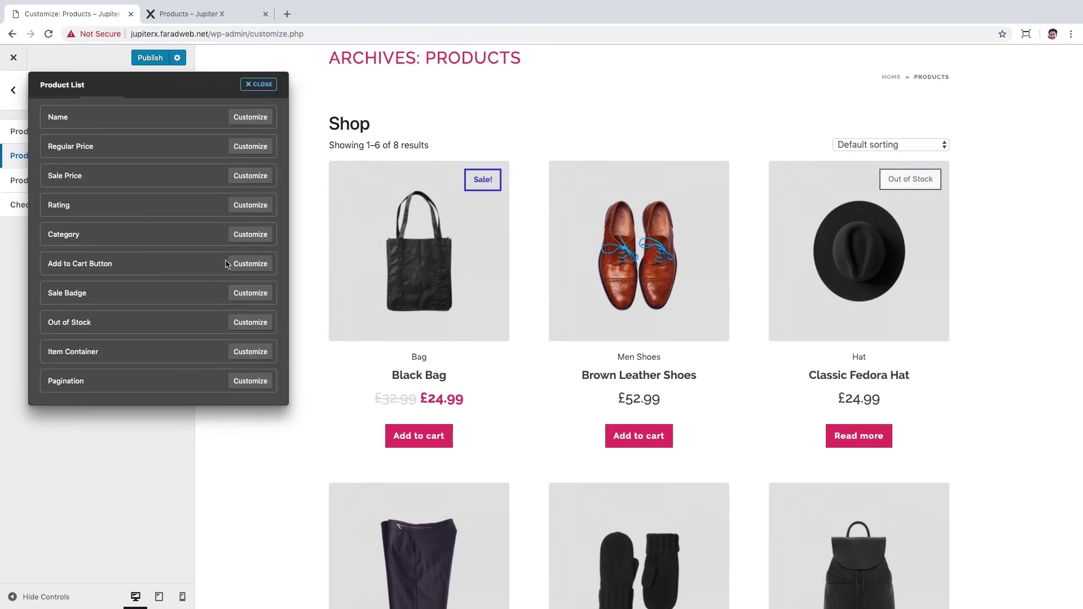
# Set the Sale badge text to 15 px in pink #e63b6b.
pyautogui.click(242, 295)
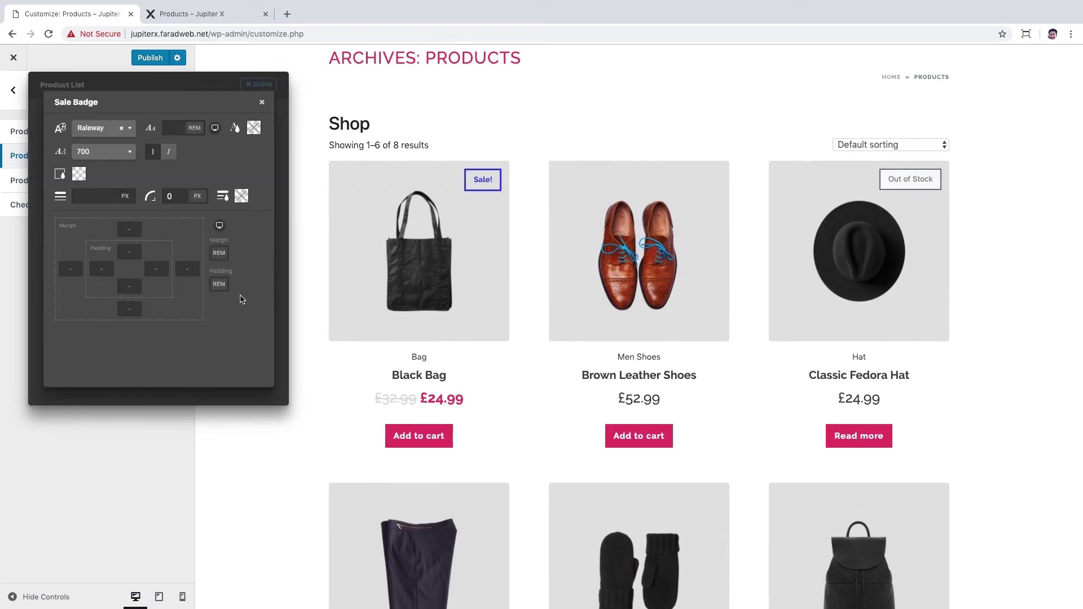
pyautogui.click(194, 127)
pyautogui.click(194, 140)
pyautogui.click(179, 129)
pyautogui.write('15')
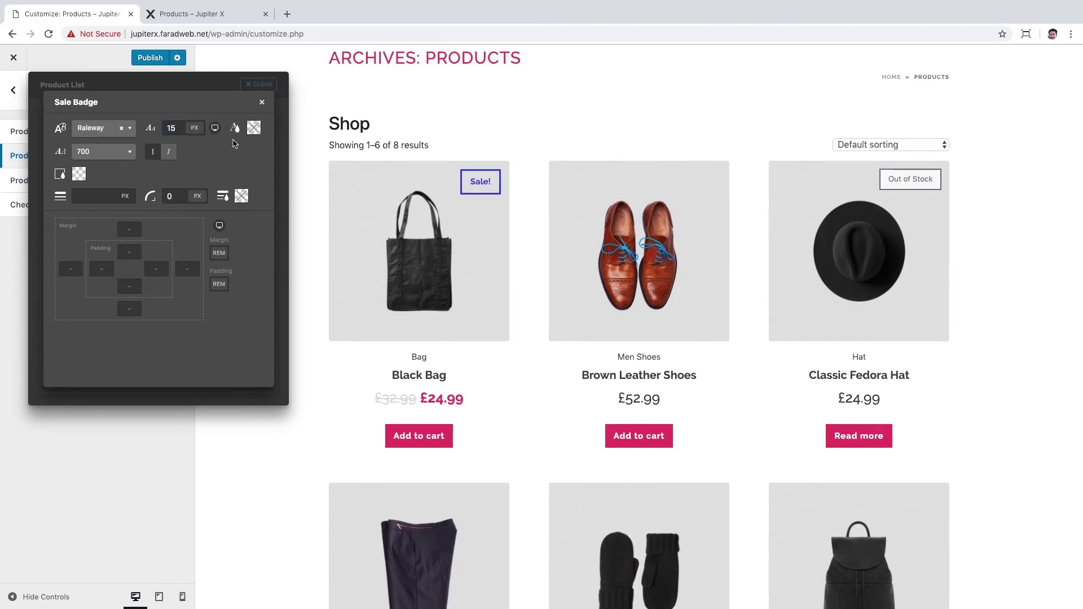
pyautogui.click(254, 127)
pyautogui.click(305, 243)
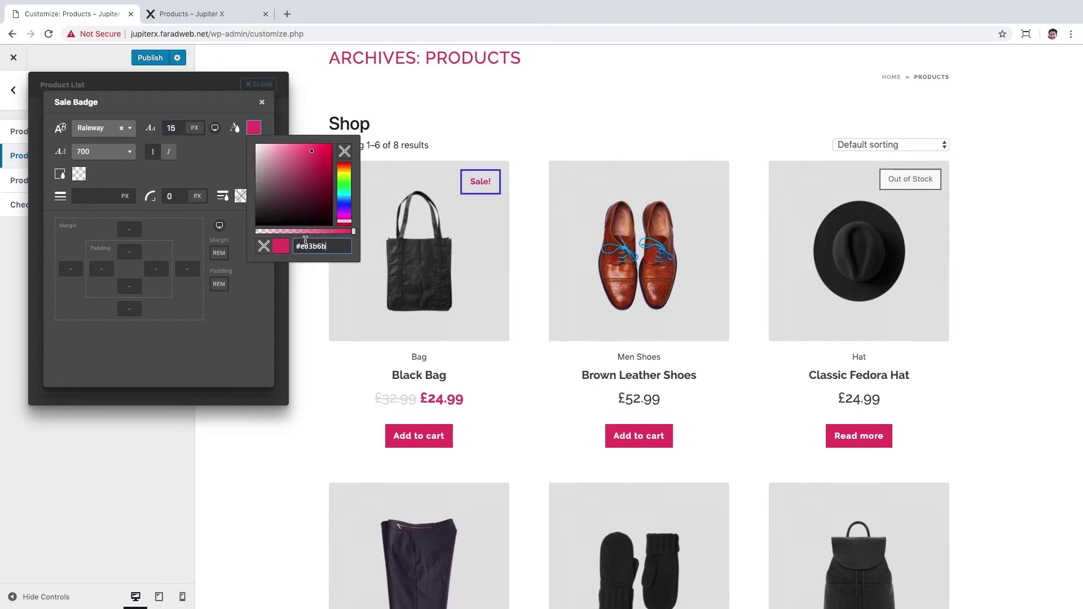
pyautogui.click(214, 163)
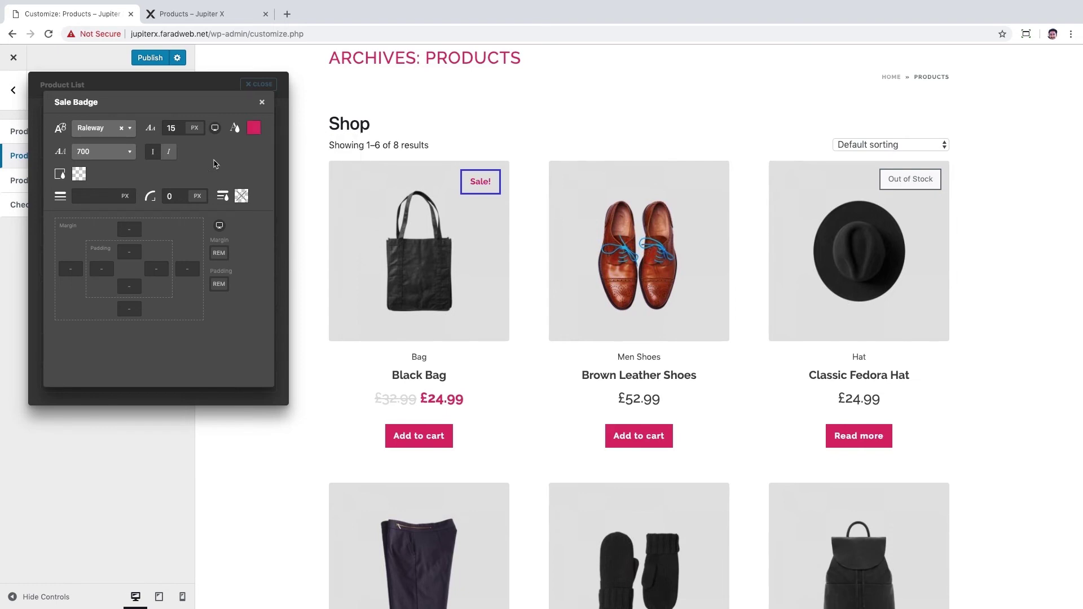
# Give the Sale badge a 2 px pink #e63b6b border.
pyautogui.click(95, 198)
pyautogui.write('2')
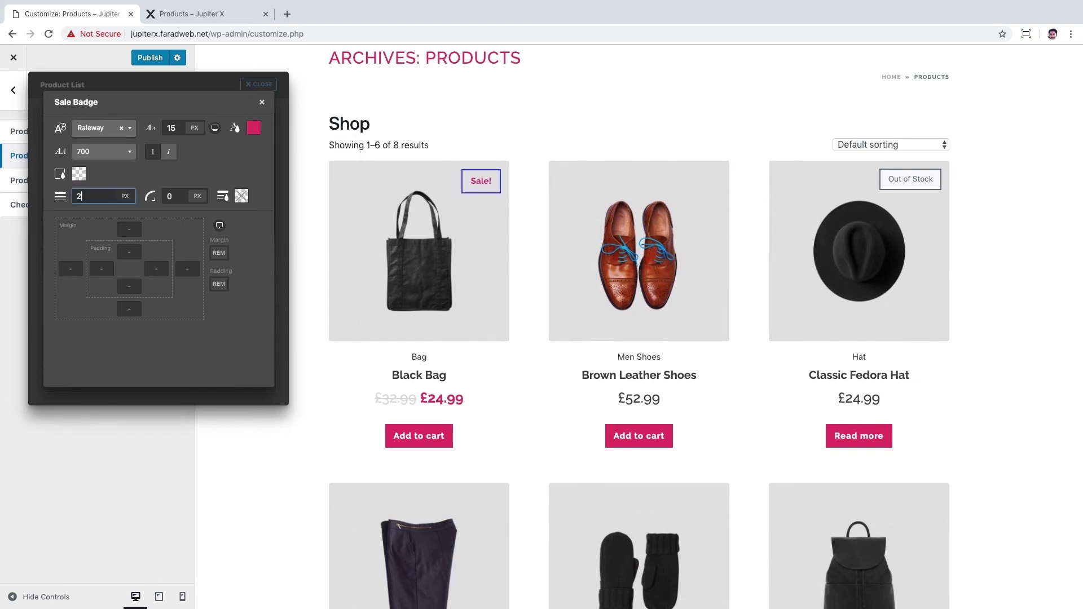
pyautogui.click(153, 181)
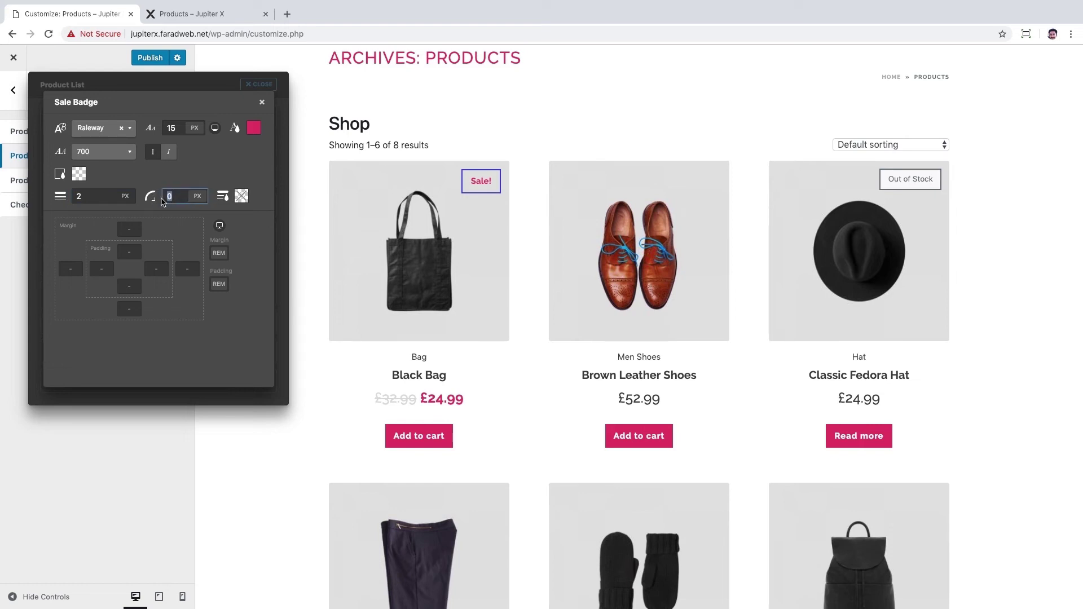
pyautogui.click(242, 196)
pyautogui.click(299, 318)
pyautogui.press('super+v')
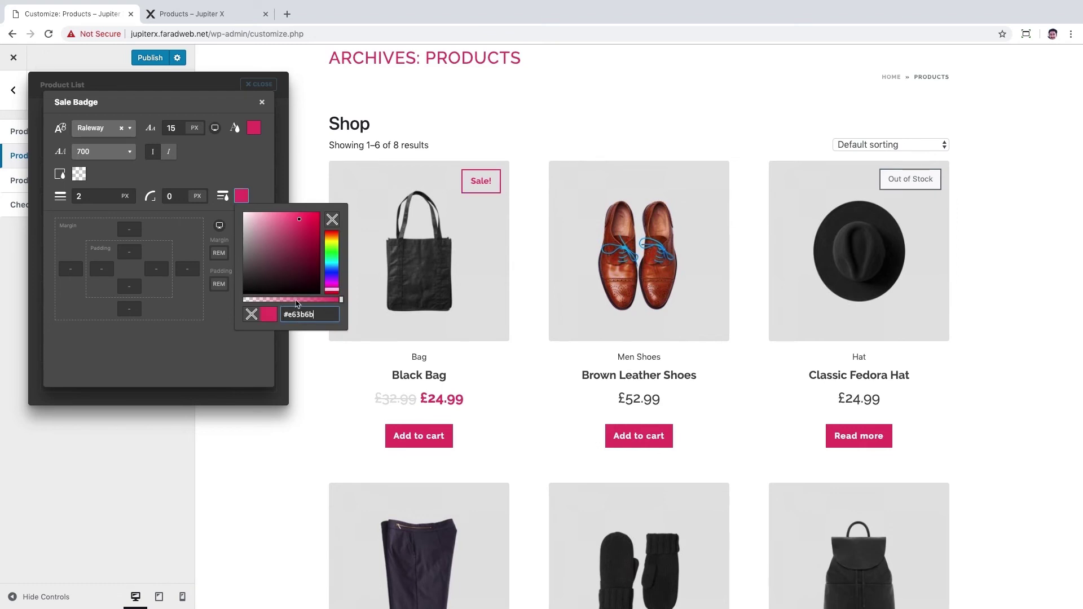
pyautogui.click(251, 172)
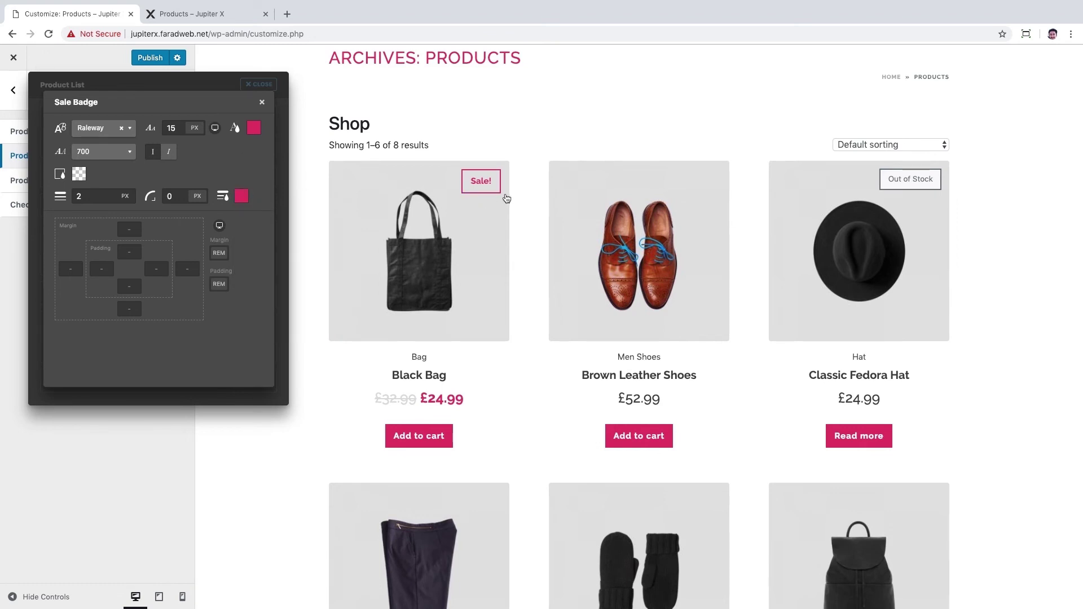
# Set the Sale badge's top and right margins to 0.5.
pyautogui.click(187, 269)
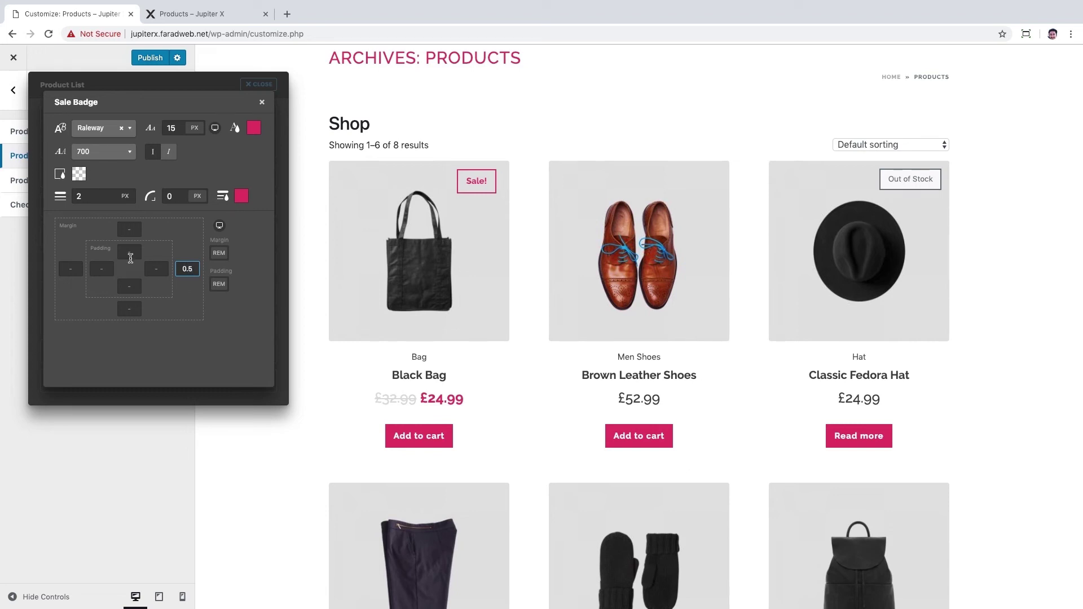
pyautogui.click(129, 229)
pyautogui.write('0.5')
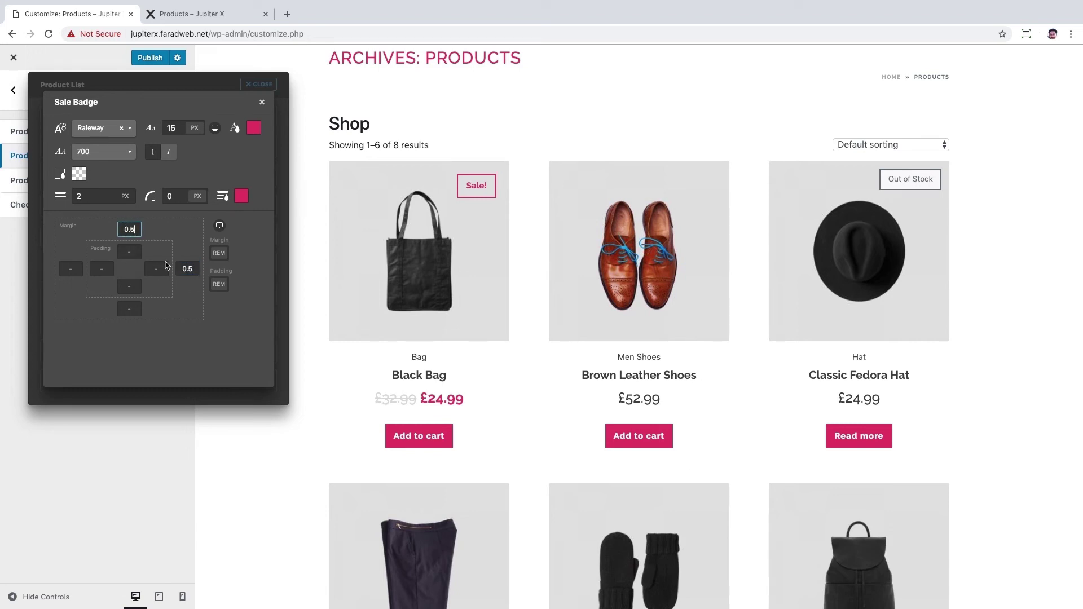
pyautogui.click(242, 325)
# Set the Out of Stock badge background colour's alpha to zero, then close the panel.
pyautogui.click(261, 104)
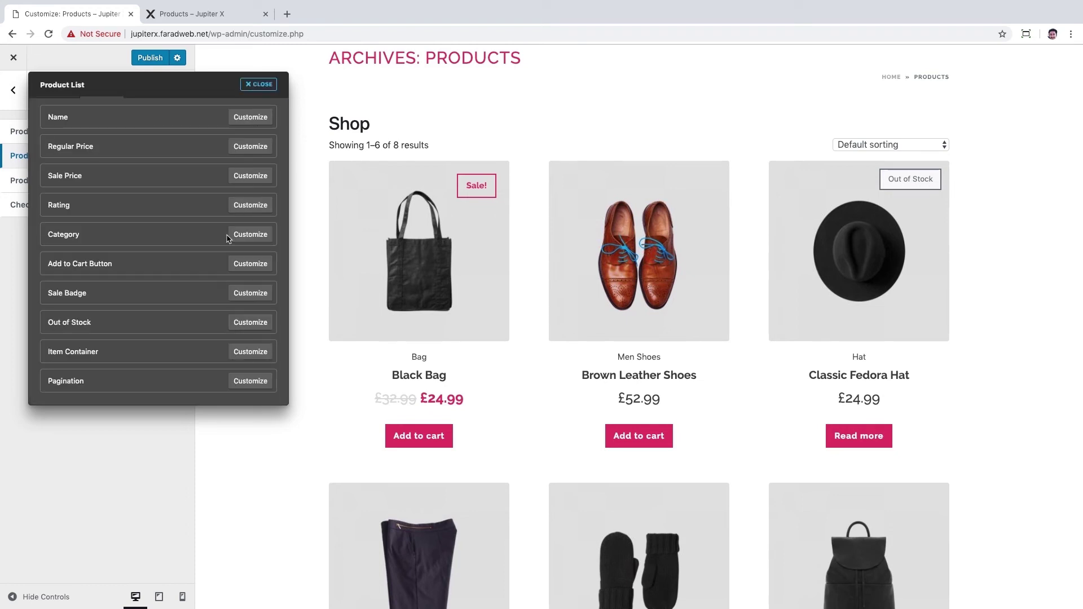
pyautogui.click(254, 324)
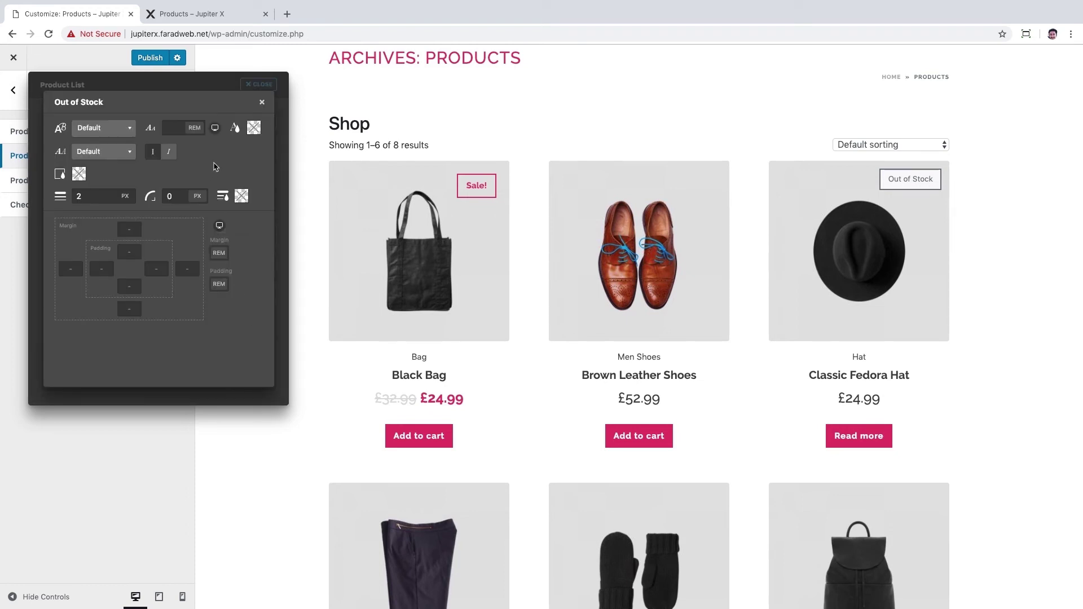
pyautogui.click(78, 174)
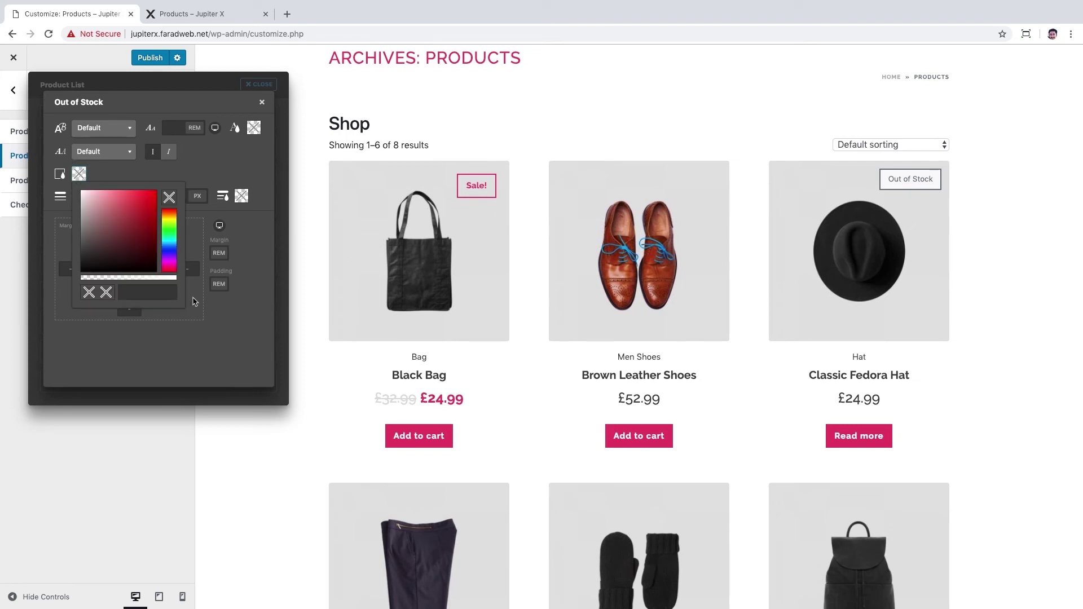
pyautogui.click(75, 277)
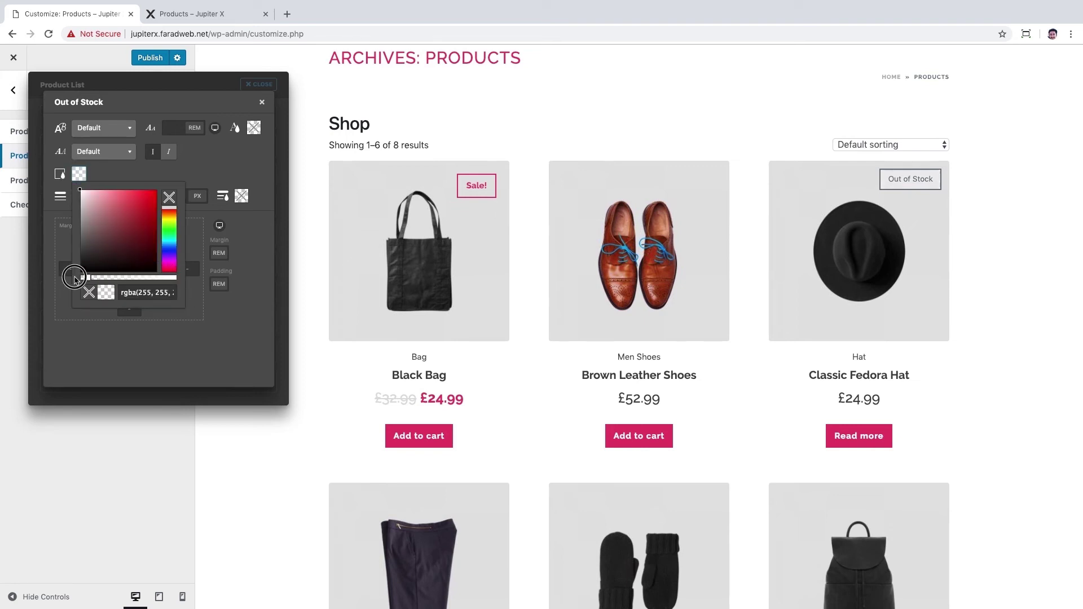
pyautogui.click(213, 163)
pyautogui.click(262, 102)
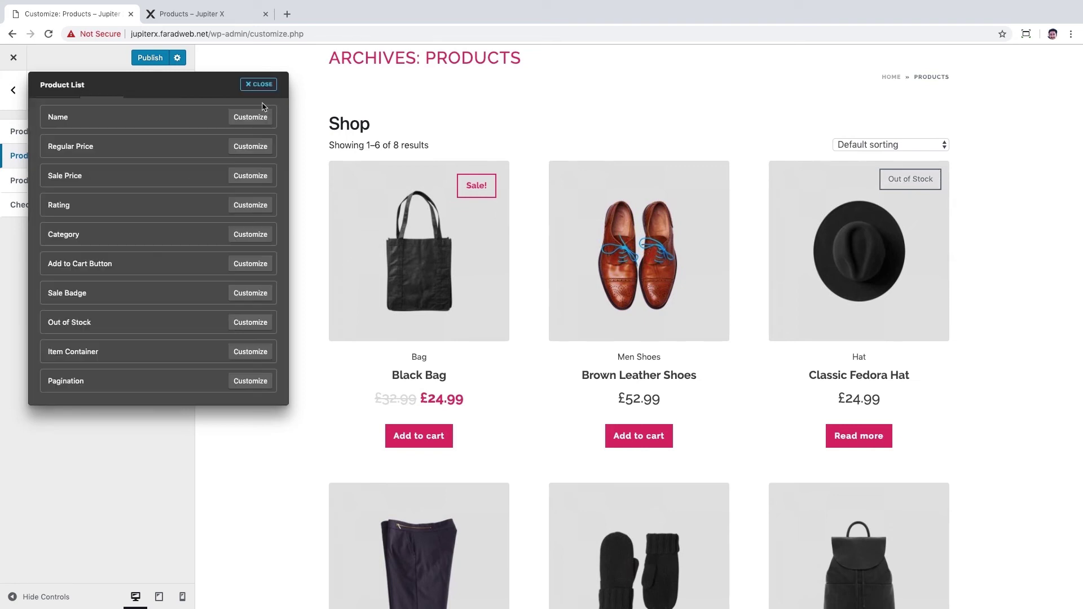
# Give the Item Container a 10 px #c4c4c4 border with 0 corner radius.
pyautogui.click(250, 352)
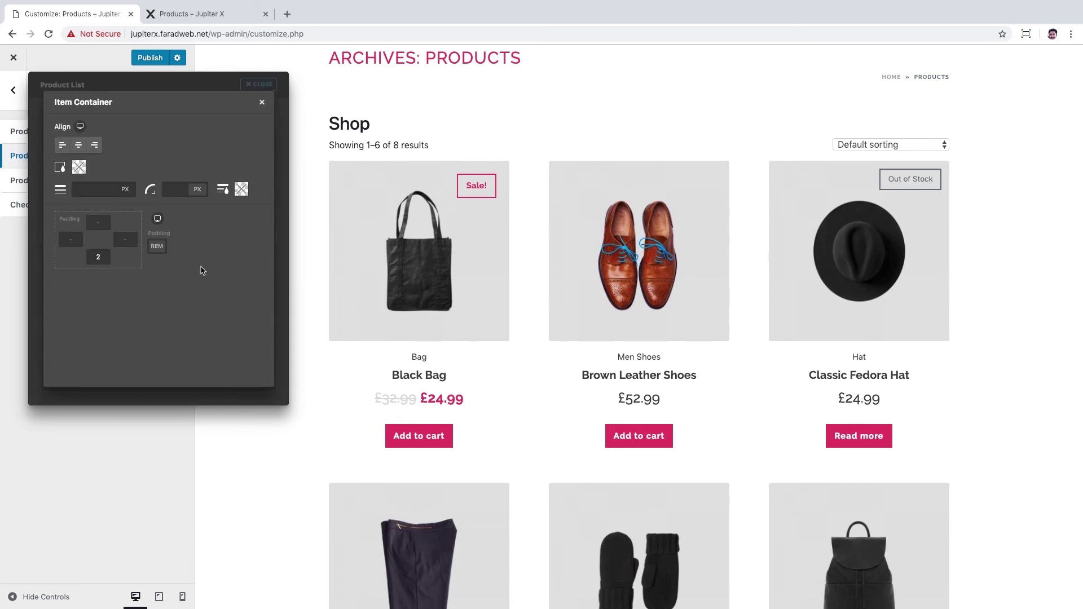
pyautogui.click(88, 193)
pyautogui.write('10')
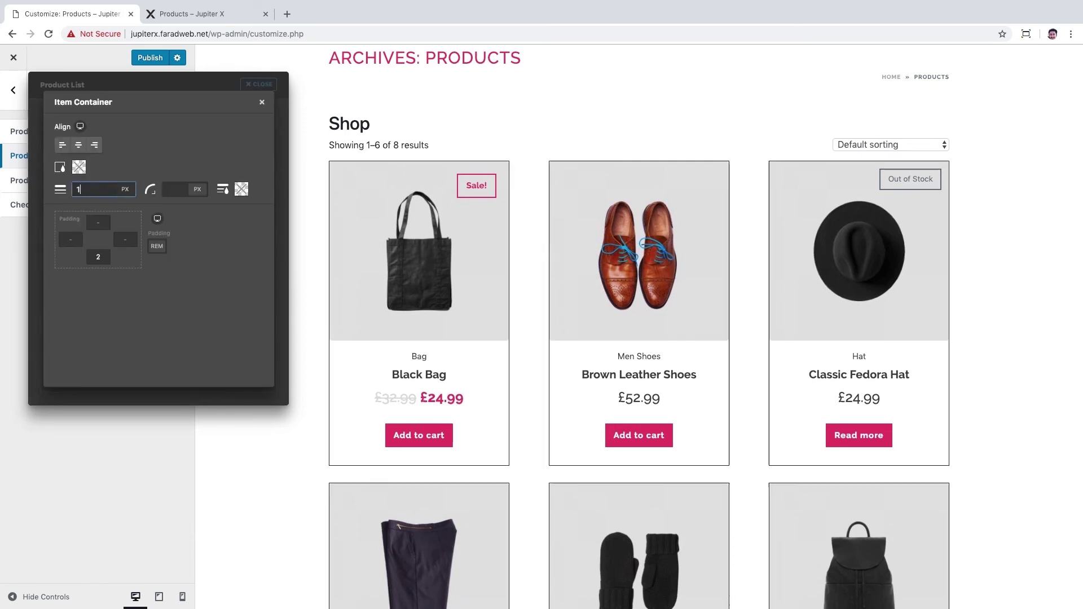
pyautogui.click(172, 192)
pyautogui.write('0')
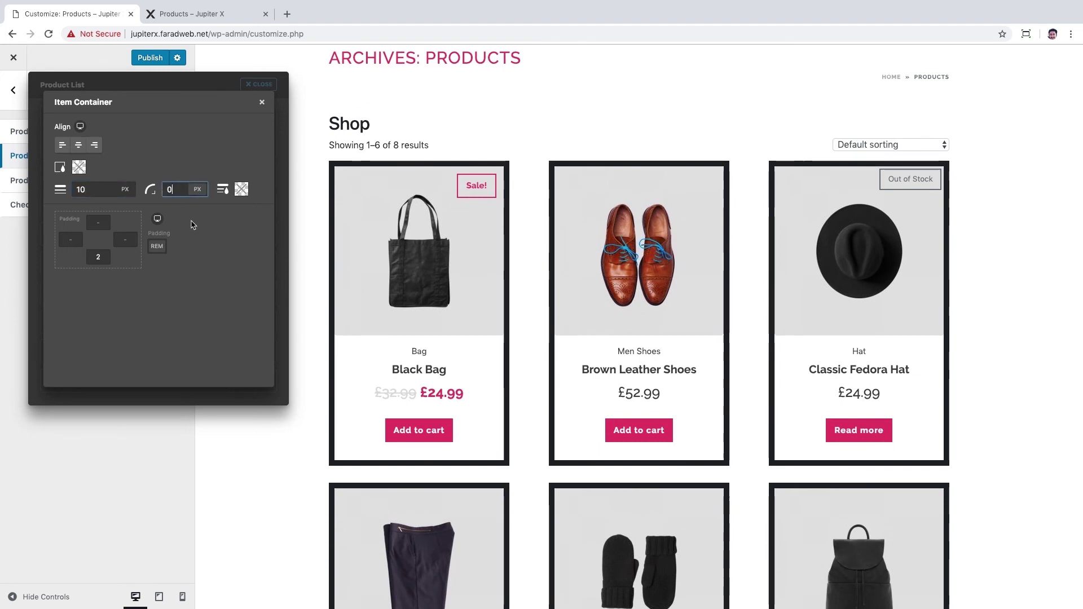
pyautogui.click(244, 193)
pyautogui.click(242, 189)
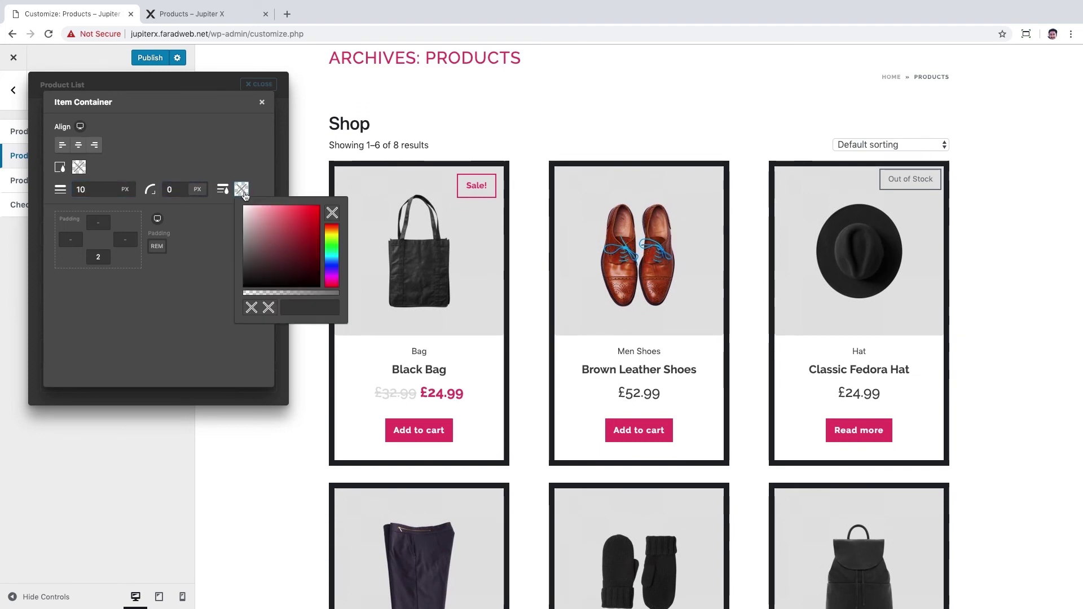
pyautogui.click(289, 307)
pyautogui.write('#c4c4c4')
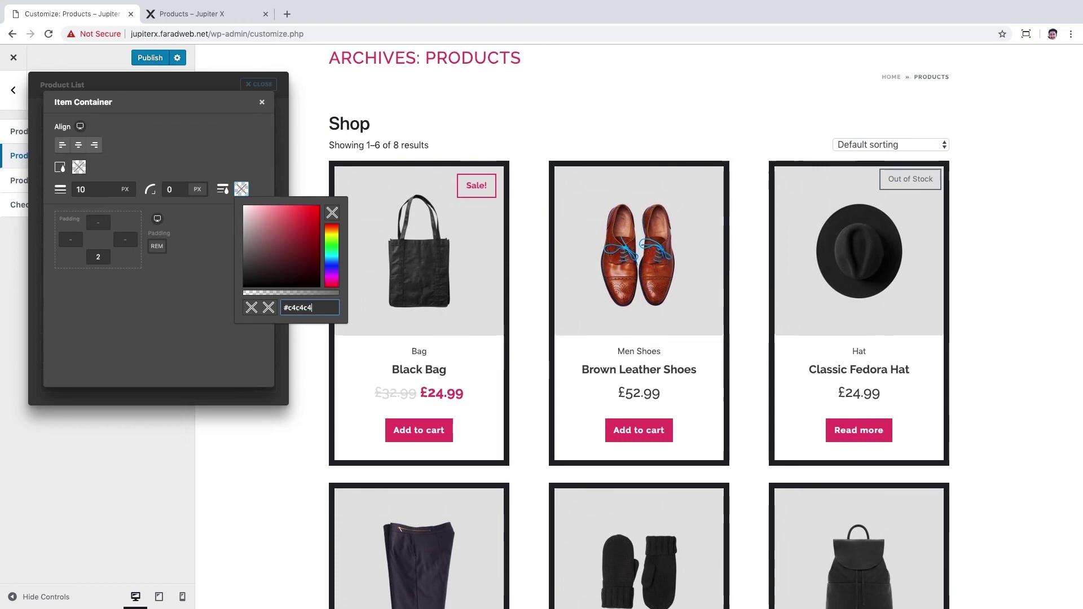
pyautogui.click(187, 283)
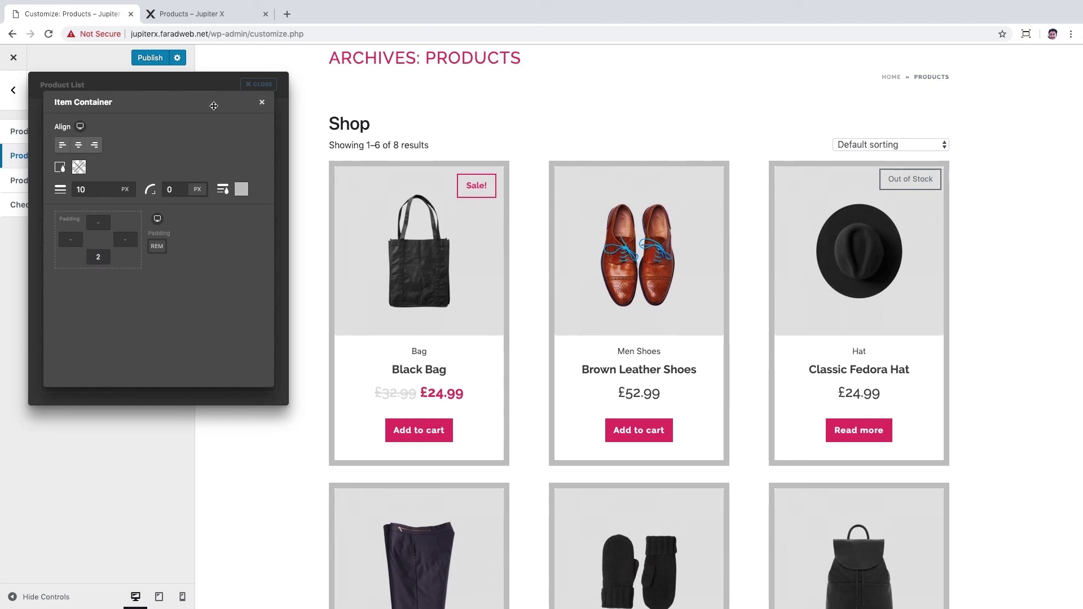
pyautogui.click(261, 102)
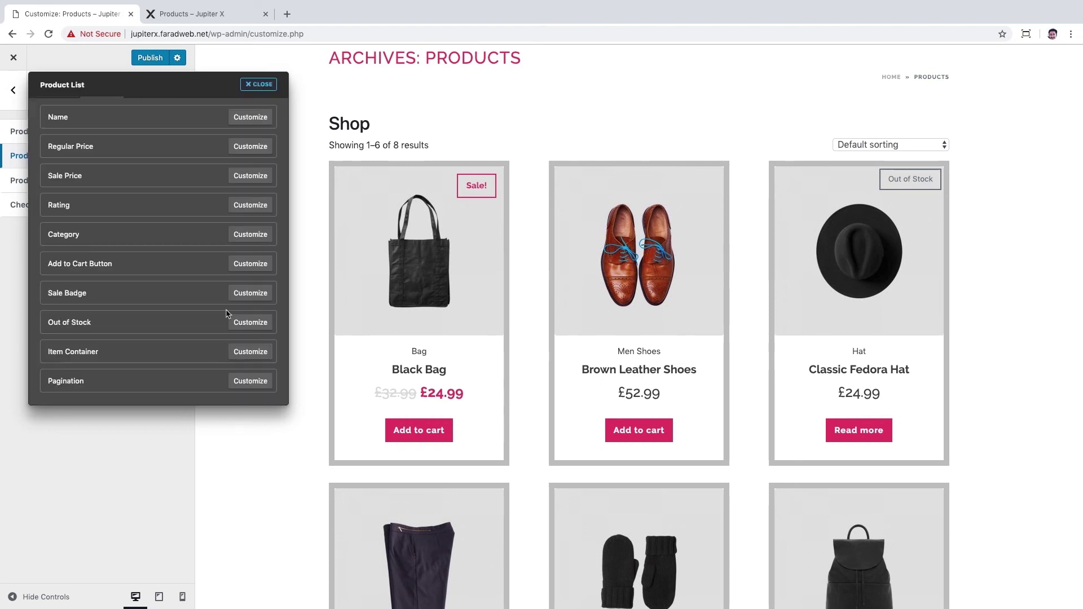
# Set the pagination button spacing to 10 px.
pyautogui.click(244, 379)
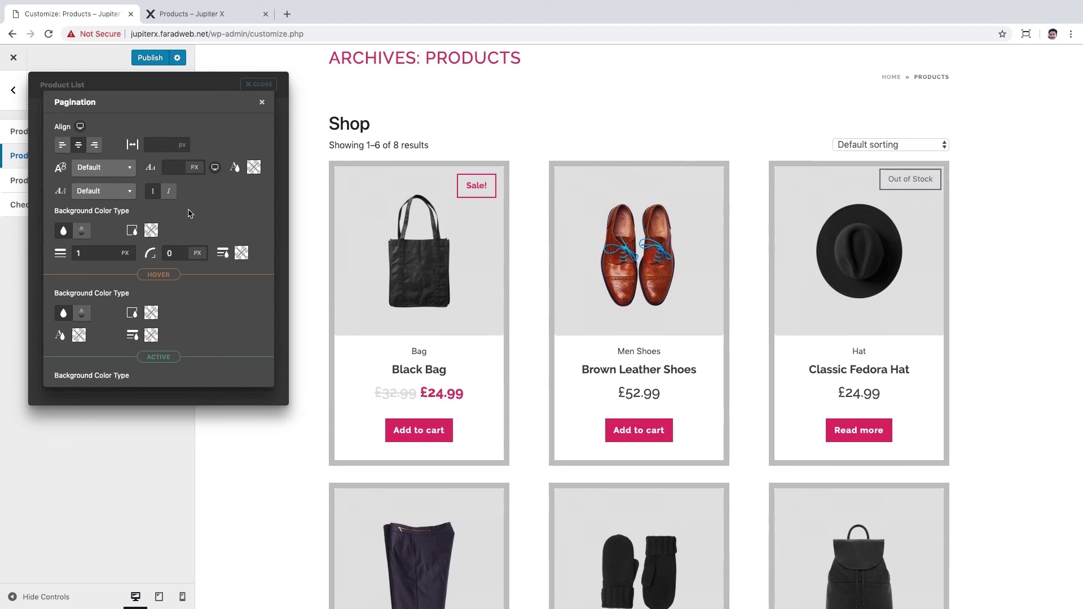
pyautogui.scroll(-2, 190, 213)
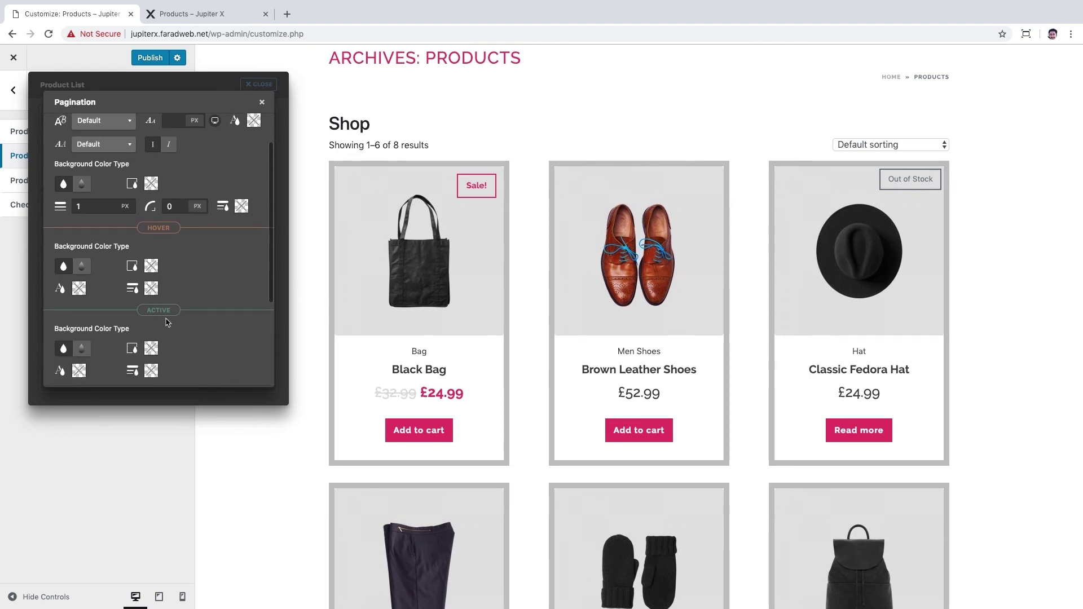
pyautogui.scroll(2, 168, 321)
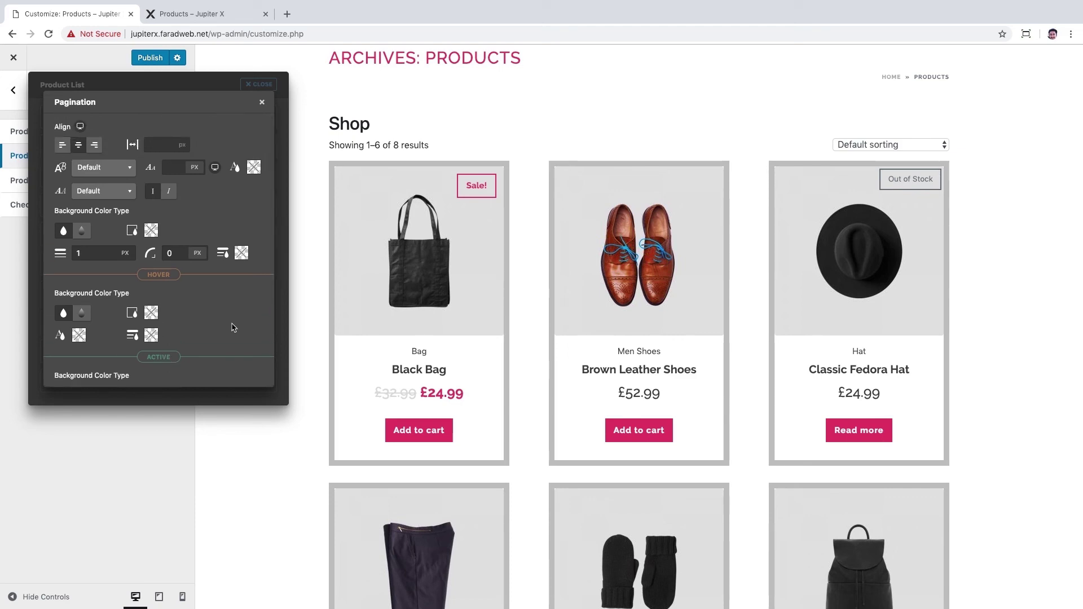
pyautogui.click(160, 145)
pyautogui.scroll(-7, 438, 418)
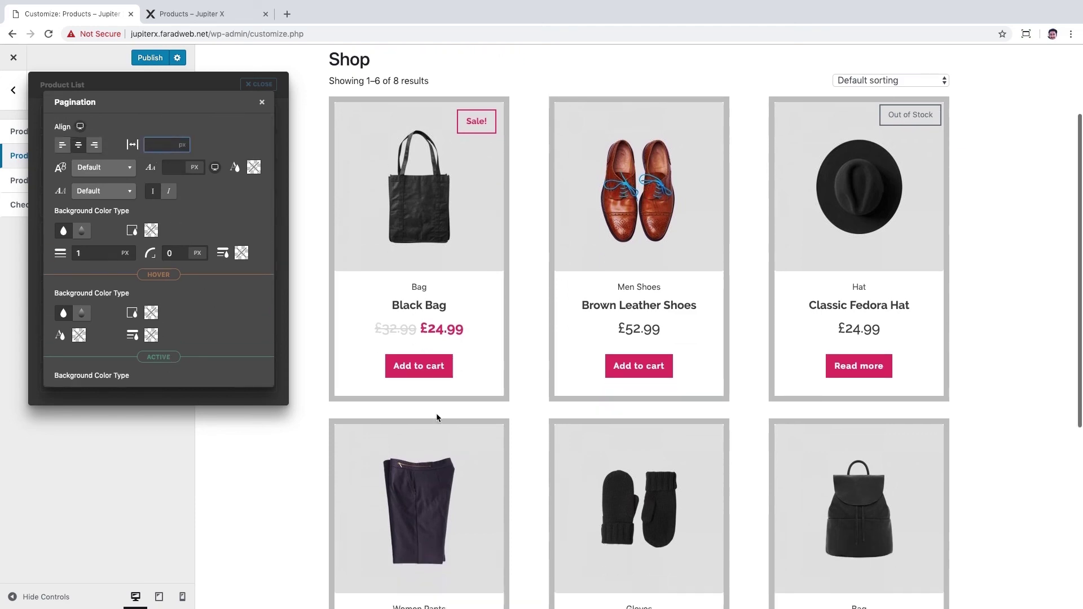
pyautogui.write('10')
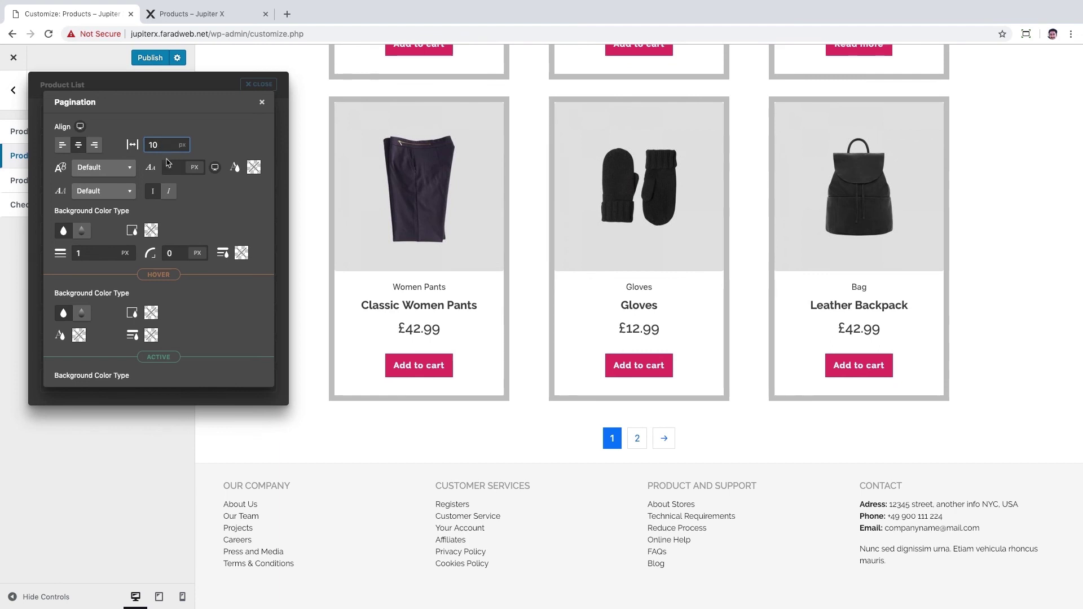
pyautogui.click(197, 206)
# Colour the pagination numbers grey #777 and make their normal background transparent.
pyautogui.click(254, 167)
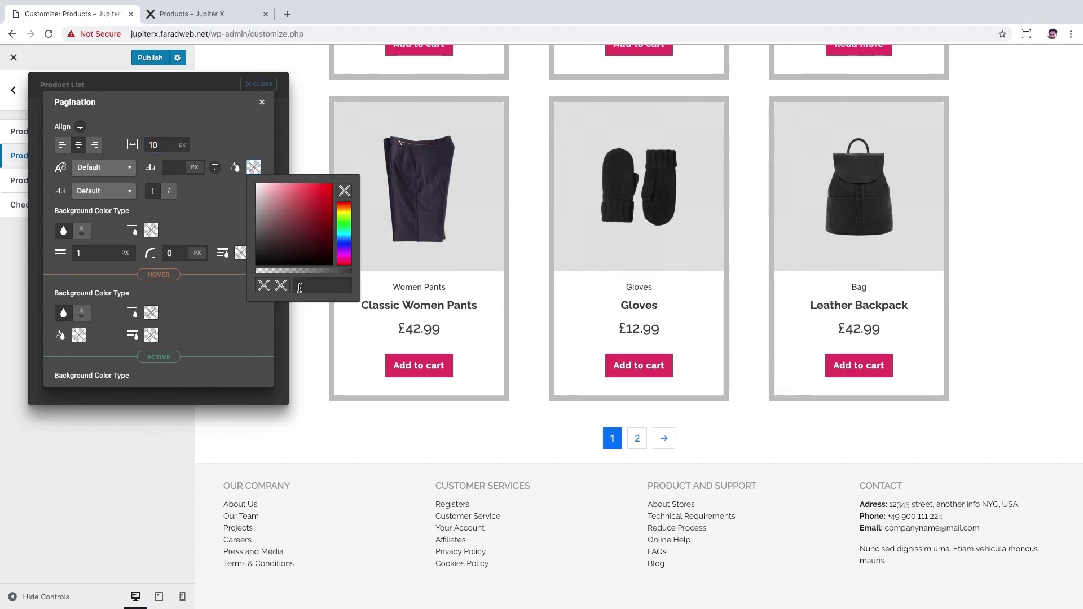
pyautogui.click(305, 286)
pyautogui.click(218, 305)
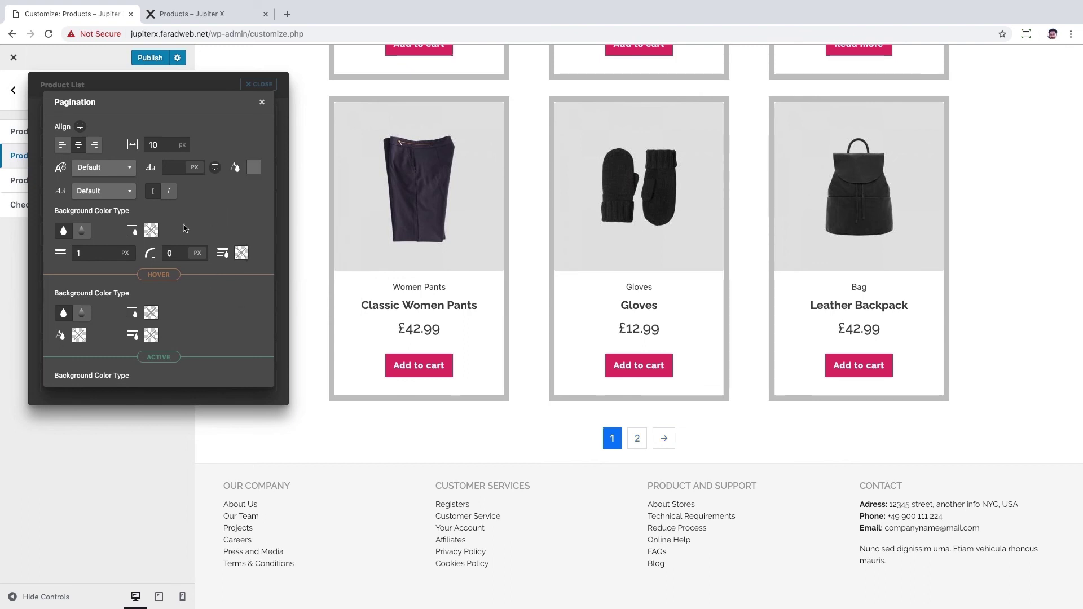
pyautogui.click(151, 230)
pyautogui.click(121, 333)
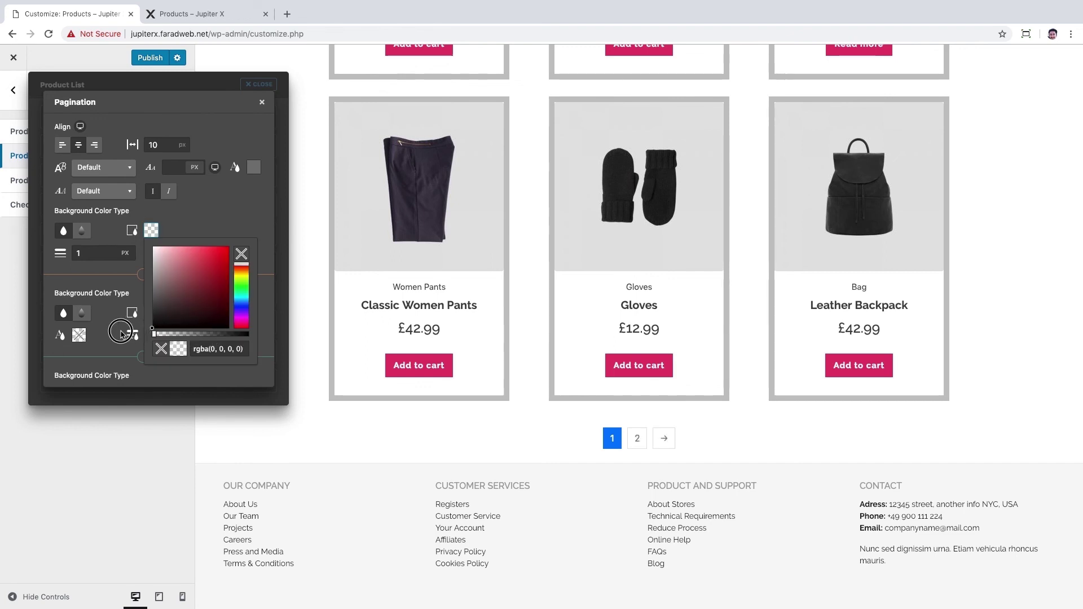
pyautogui.click(151, 312)
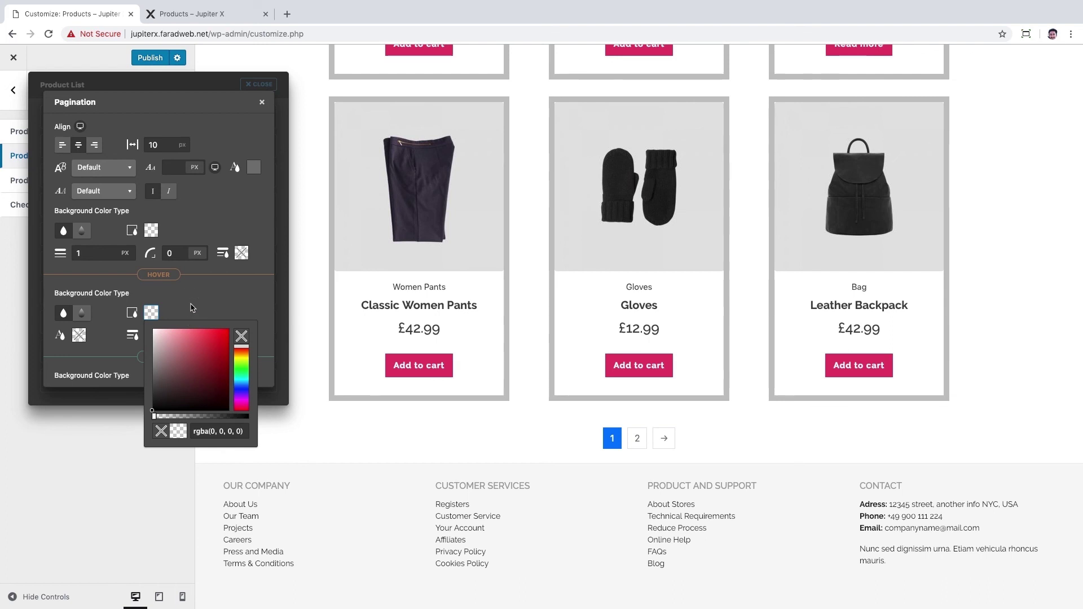
pyautogui.scroll(-4, 192, 307)
# Make the active page's pagination background transparent.
pyautogui.click(151, 211)
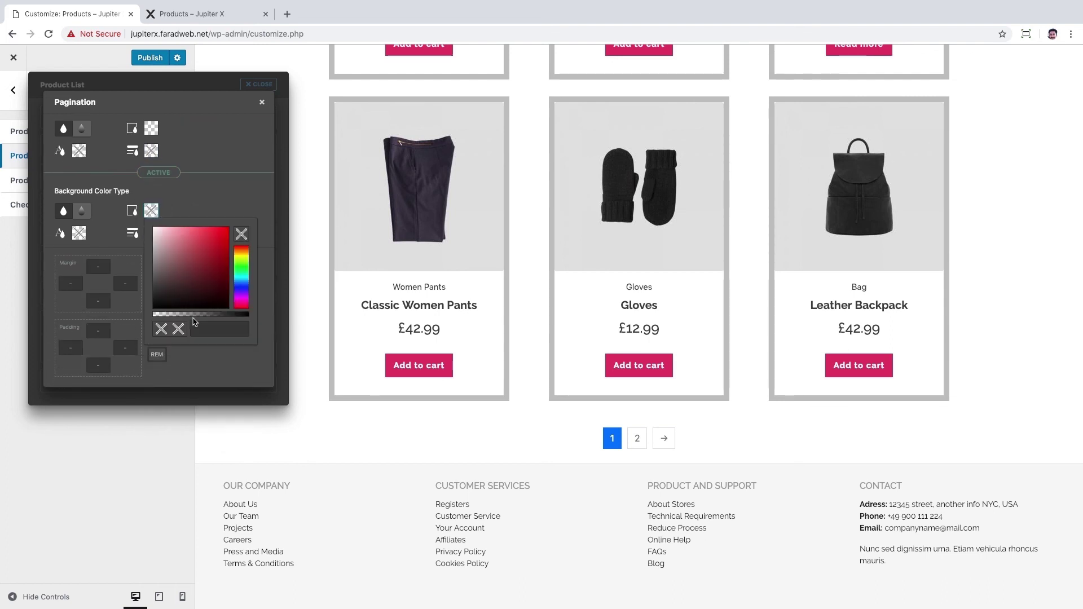
pyautogui.click(211, 196)
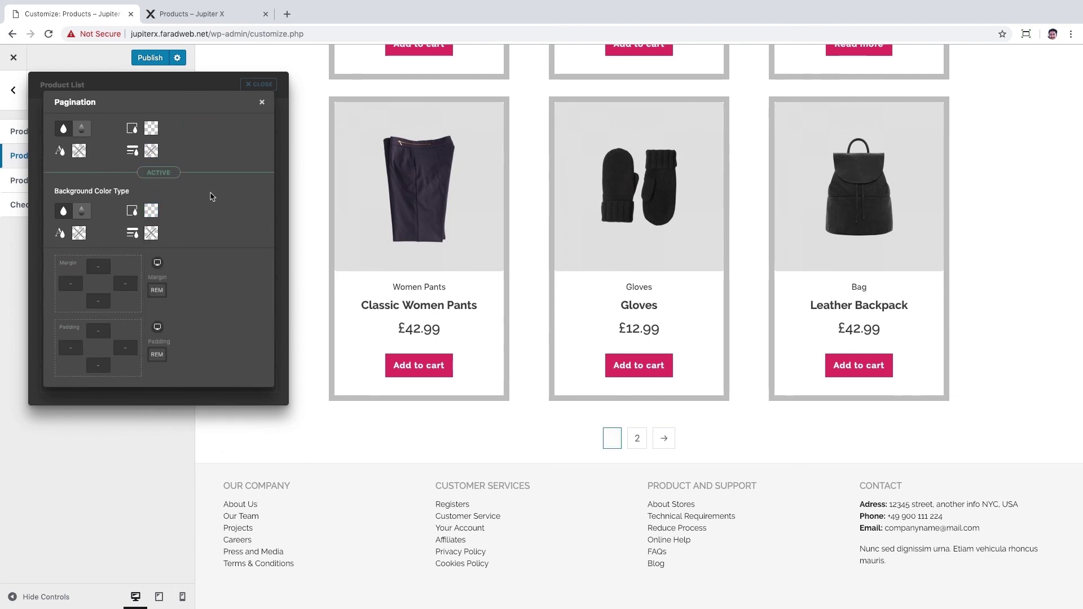
pyautogui.scroll(5, 212, 197)
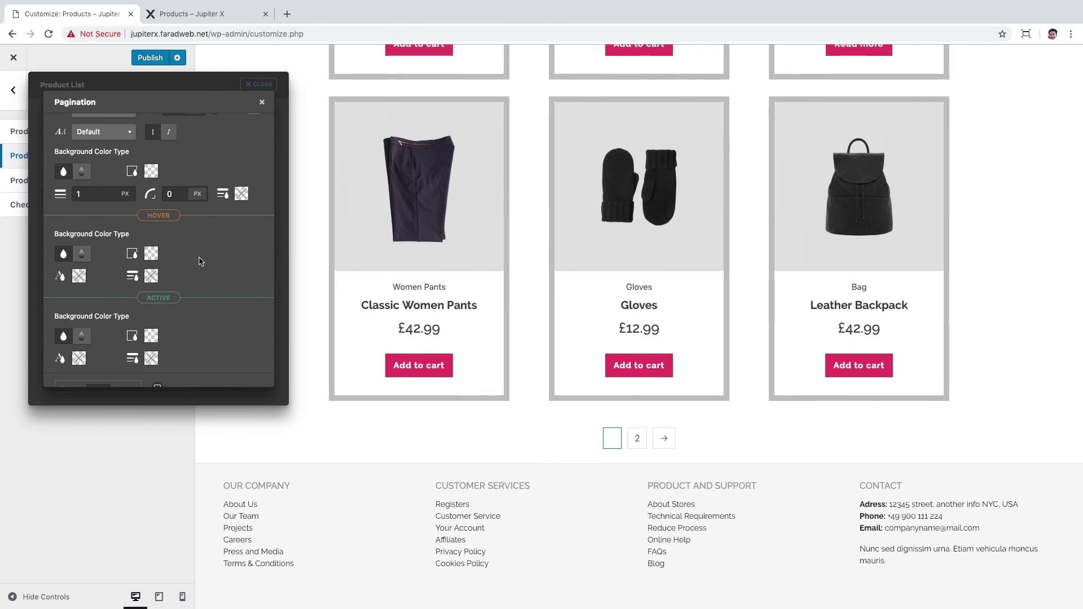
pyautogui.scroll(1, 201, 261)
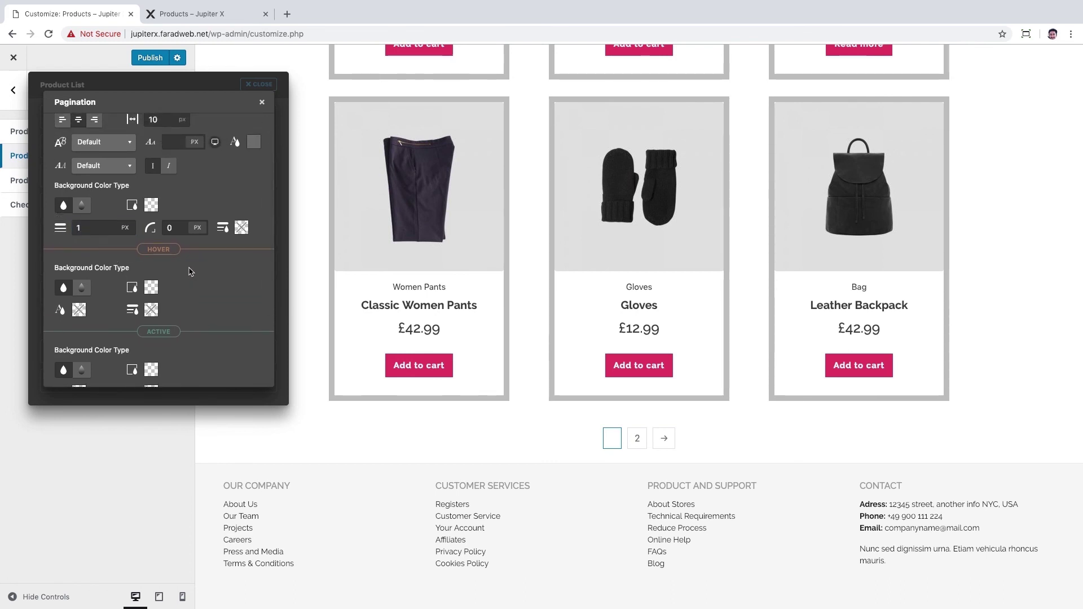
pyautogui.doubleClick(171, 227)
pyautogui.scroll(-2, 202, 278)
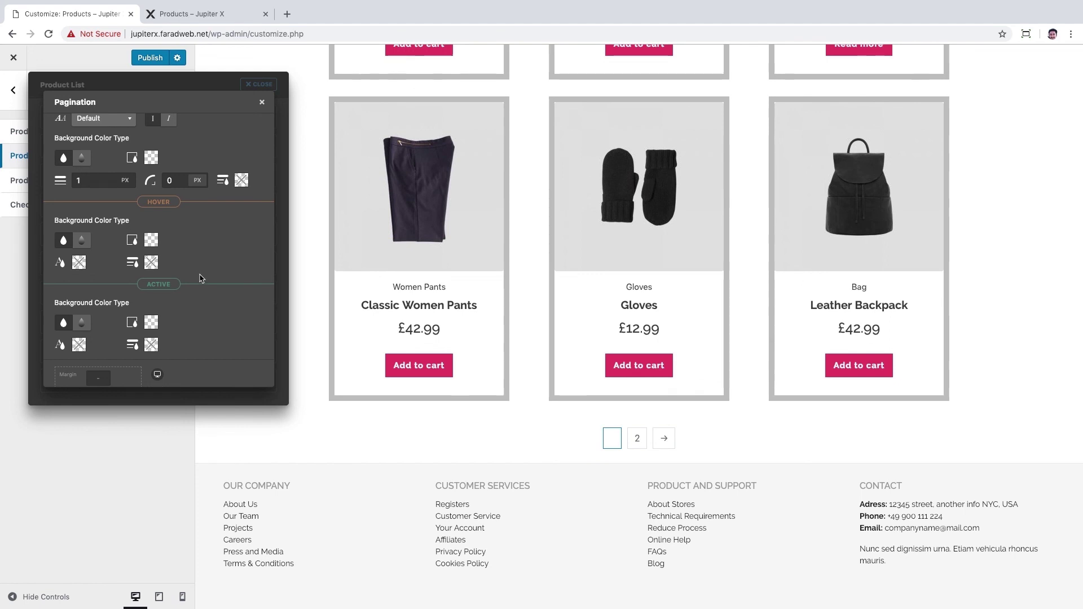
# Set the hover state's pagination border and number colours to grey #777.
pyautogui.click(151, 263)
pyautogui.click(226, 383)
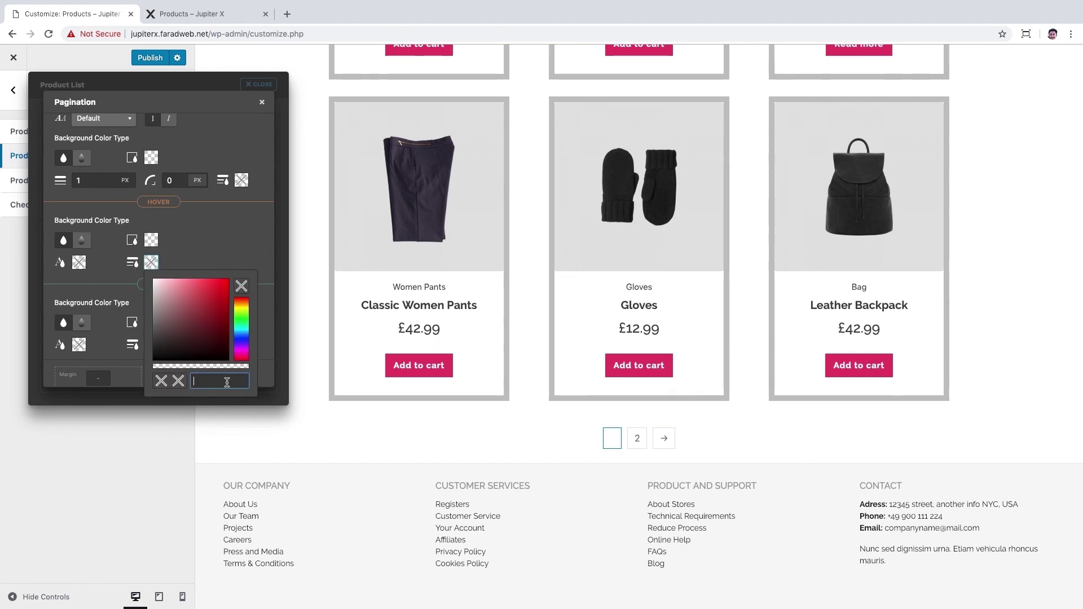
pyautogui.write('#777777')
pyautogui.click(230, 251)
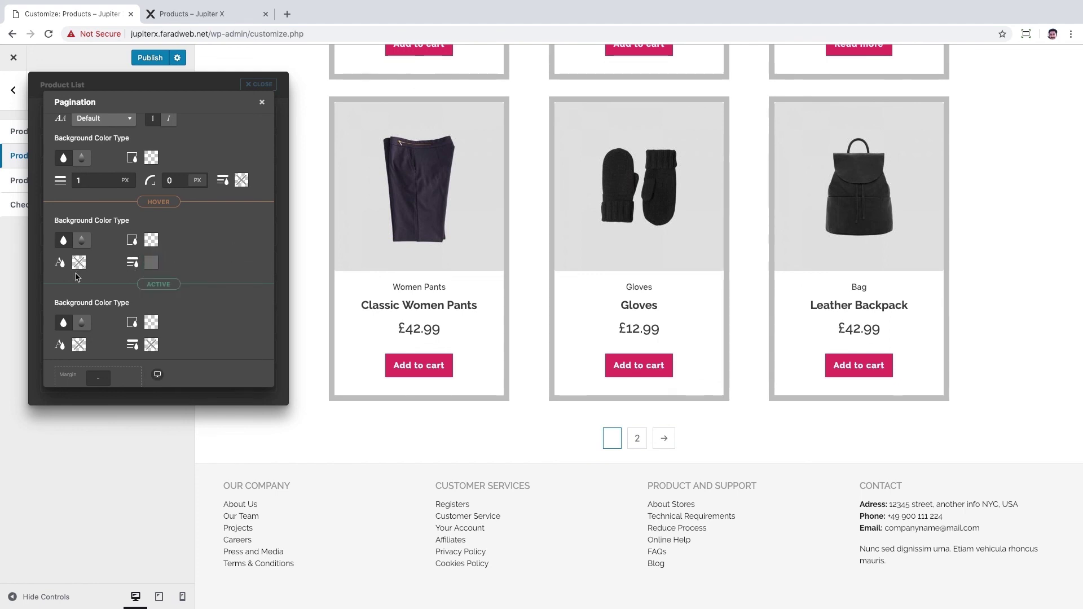
pyautogui.click(79, 263)
pyautogui.click(158, 387)
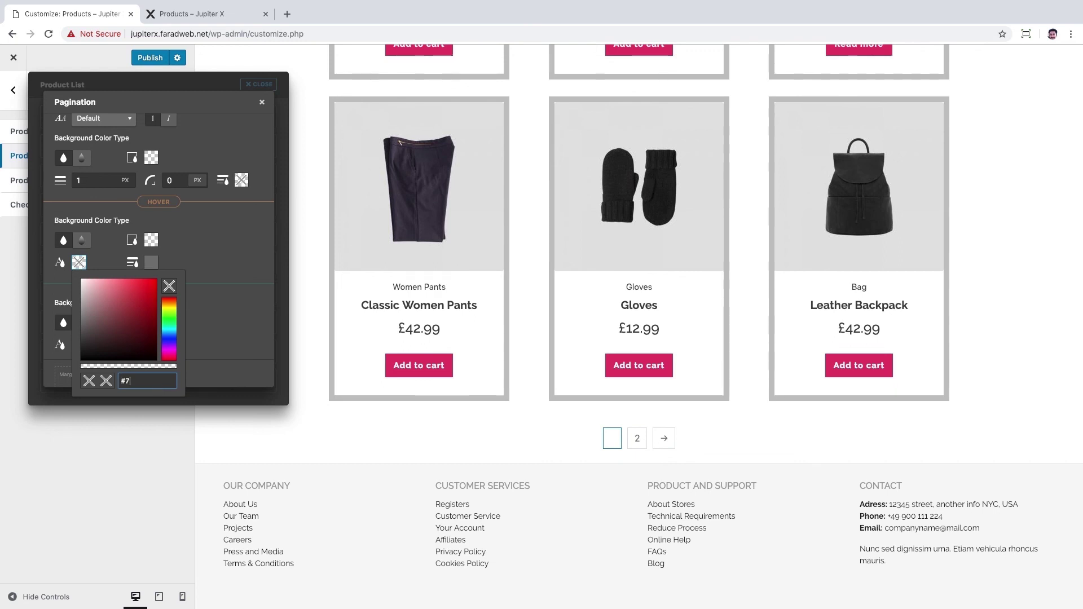
pyautogui.click(192, 359)
# Set the active page's pagination border and number colours to grey #777.
pyautogui.click(151, 344)
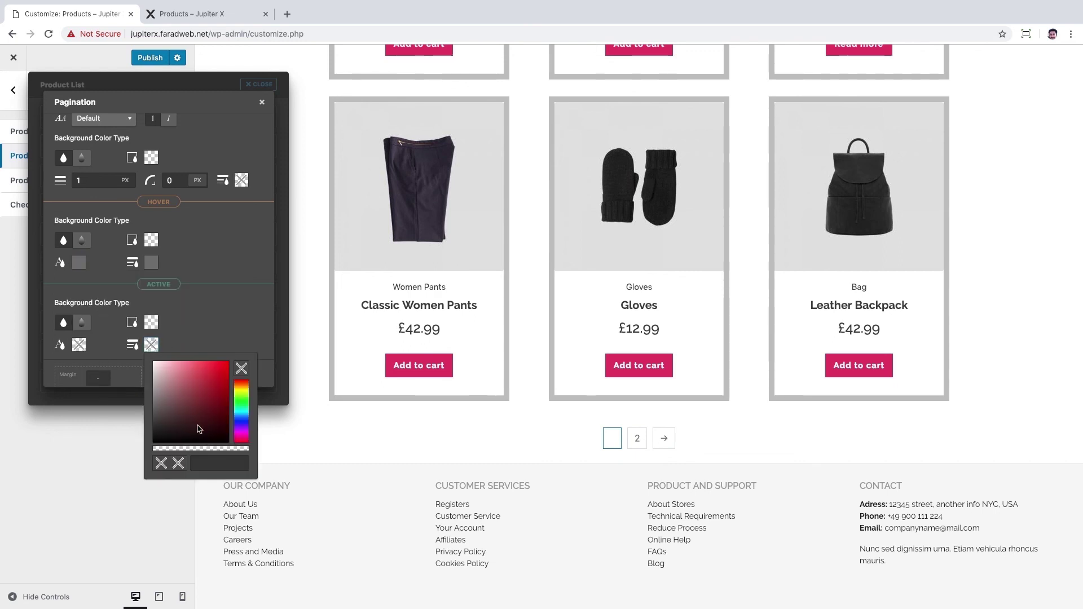
pyautogui.click(207, 464)
pyautogui.click(193, 324)
pyautogui.click(79, 344)
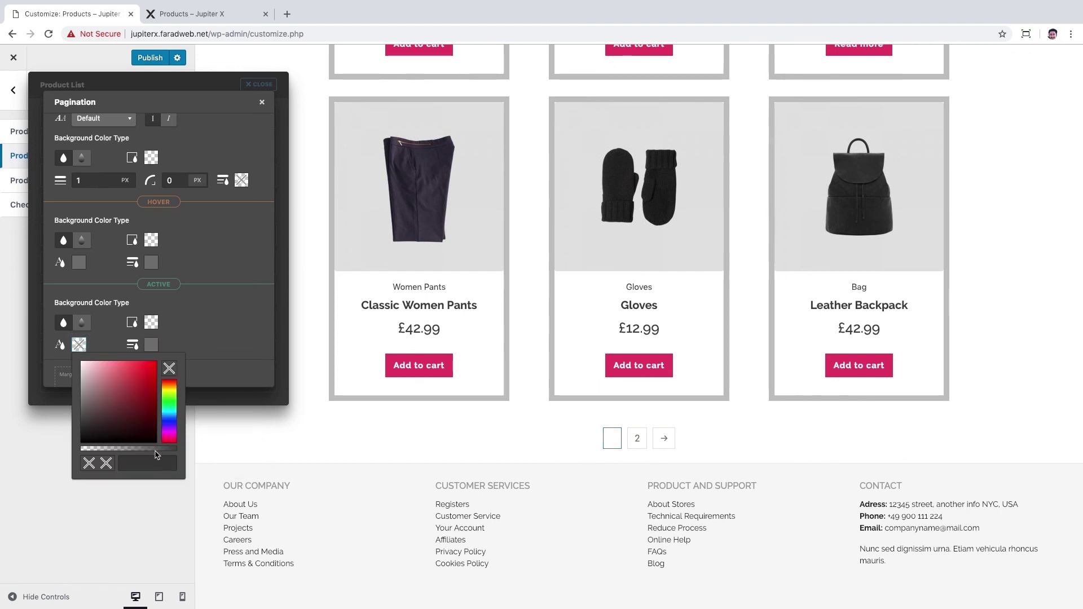
pyautogui.click(155, 461)
pyautogui.click(216, 339)
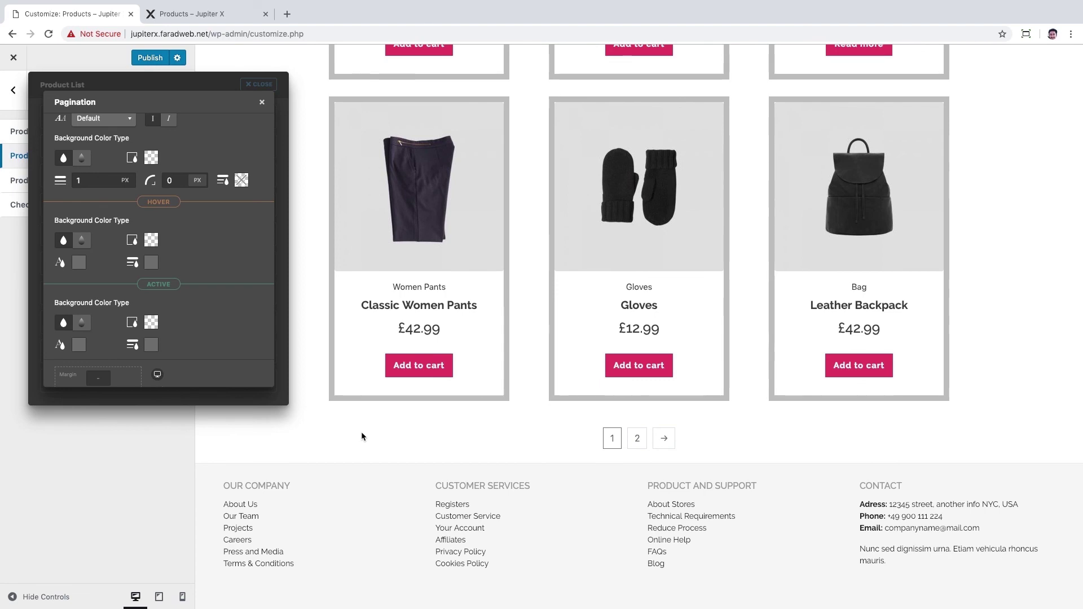
pyautogui.scroll(8, 361, 433)
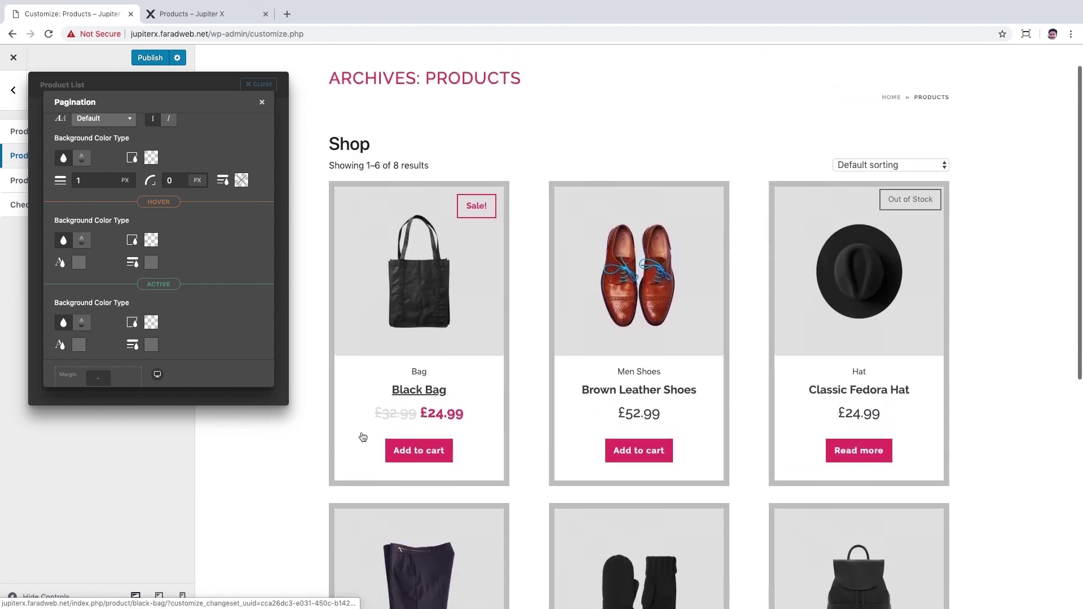
# Close the Pagination panel, publish the changes and exit to the Shop page editor.
pyautogui.scroll(-8, 361, 433)
pyautogui.scroll(4, 361, 431)
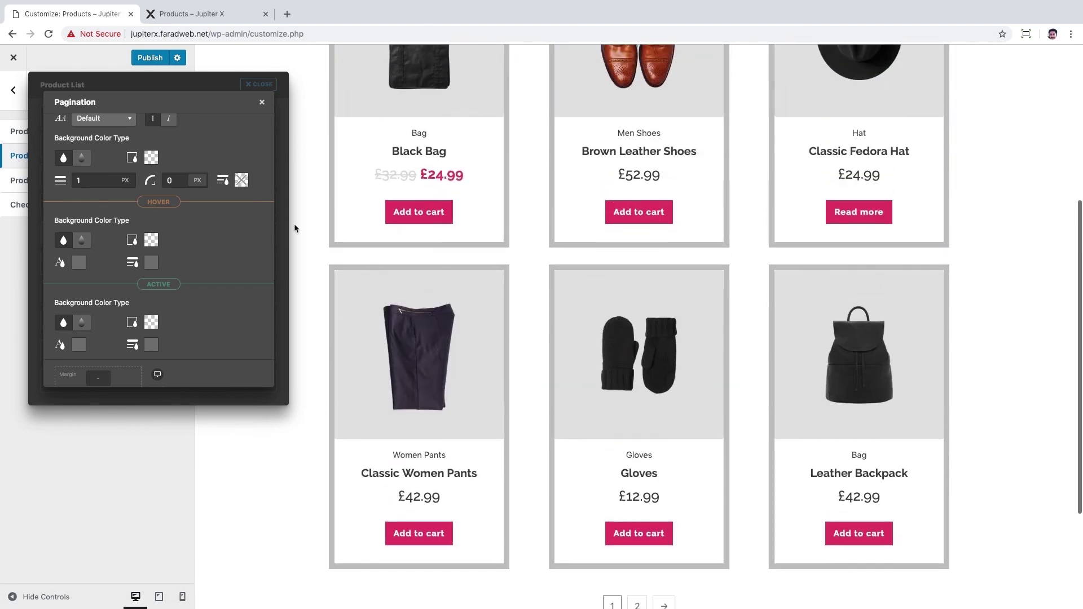
pyautogui.click(261, 103)
pyautogui.click(260, 86)
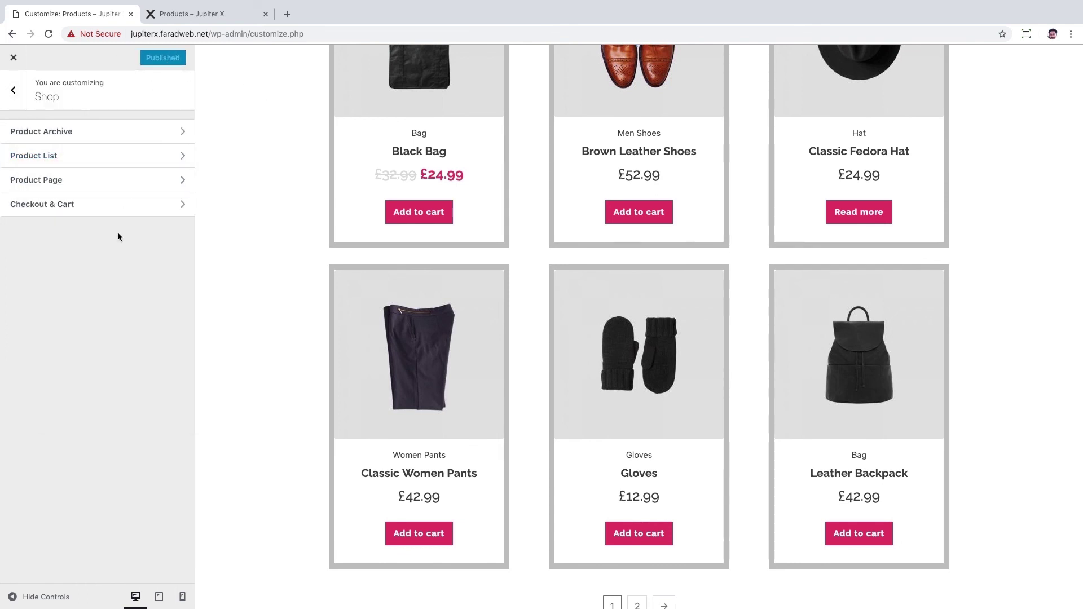
pyautogui.click(13, 58)
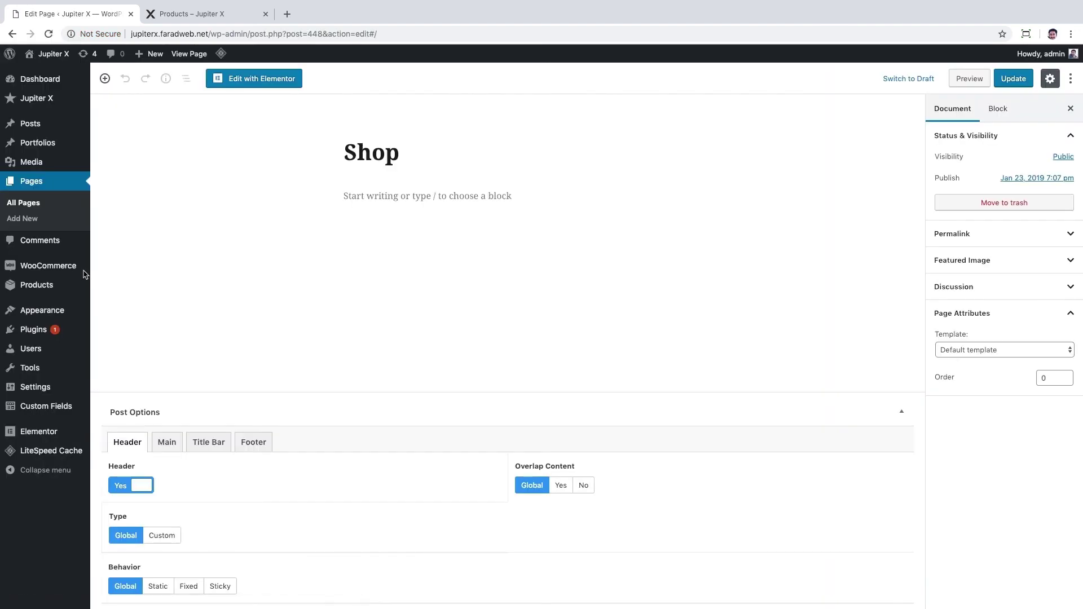
# Choose Visit Store from the admin bar's site-name menu to view the live shop.
pyautogui.moveTo(56, 60)
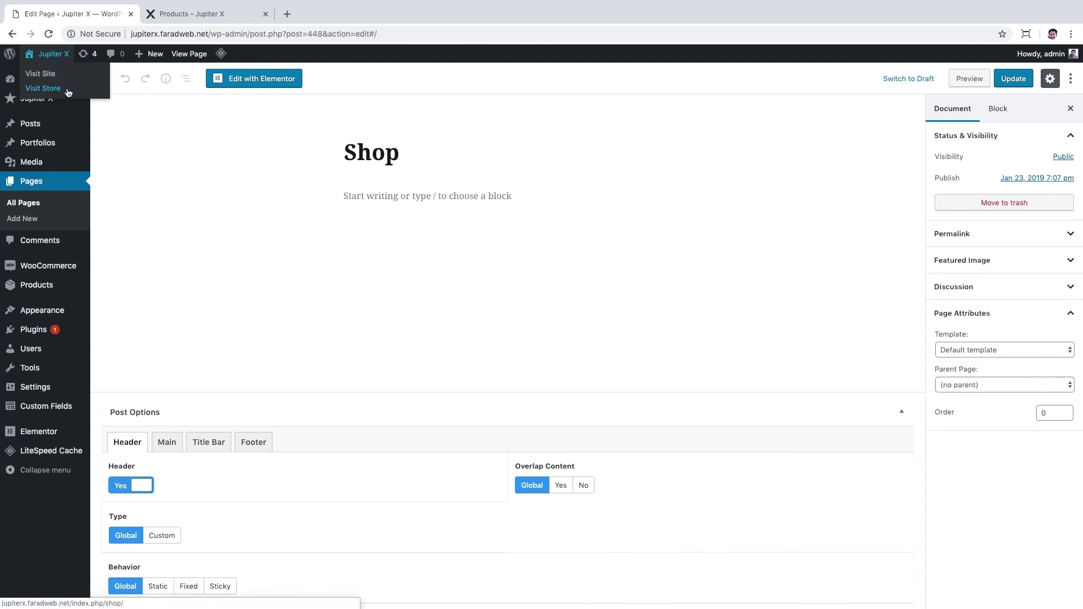
pyautogui.click(51, 90)
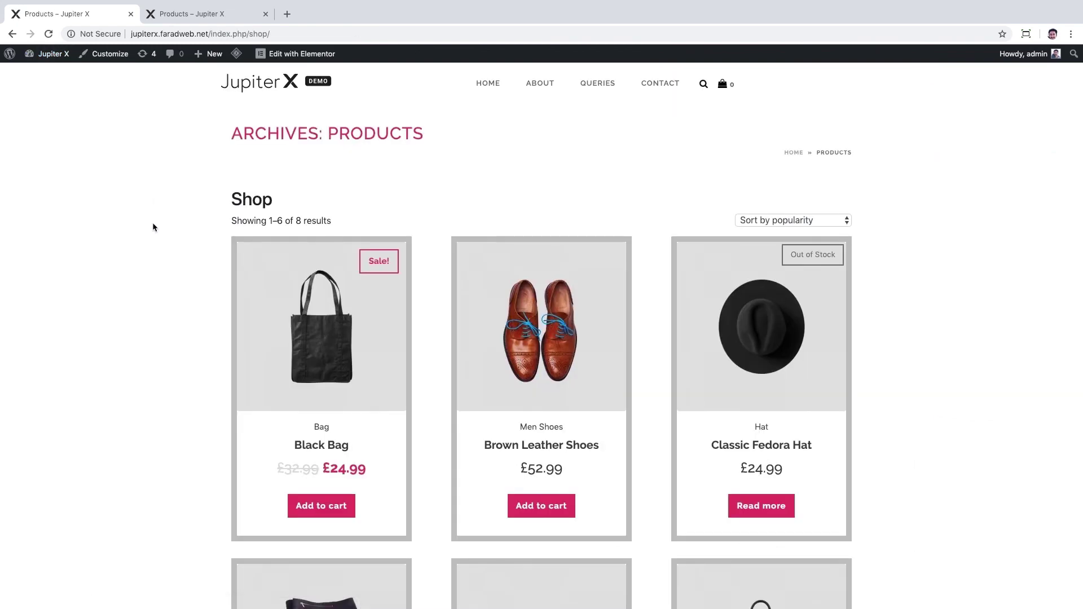
pyautogui.scroll(-8, 153, 227)
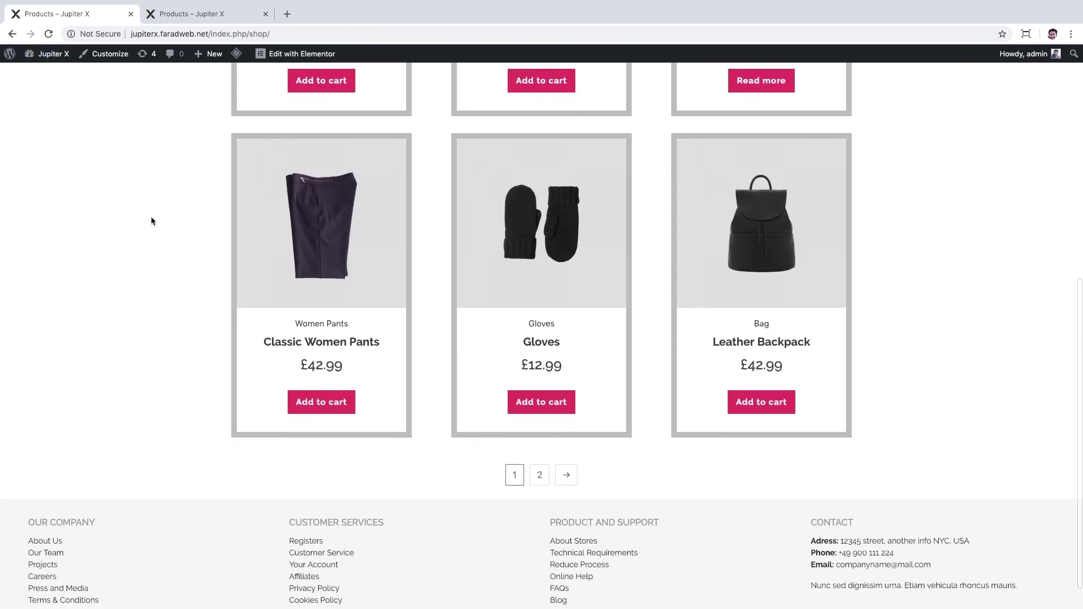
pyautogui.scroll(8, 151, 218)
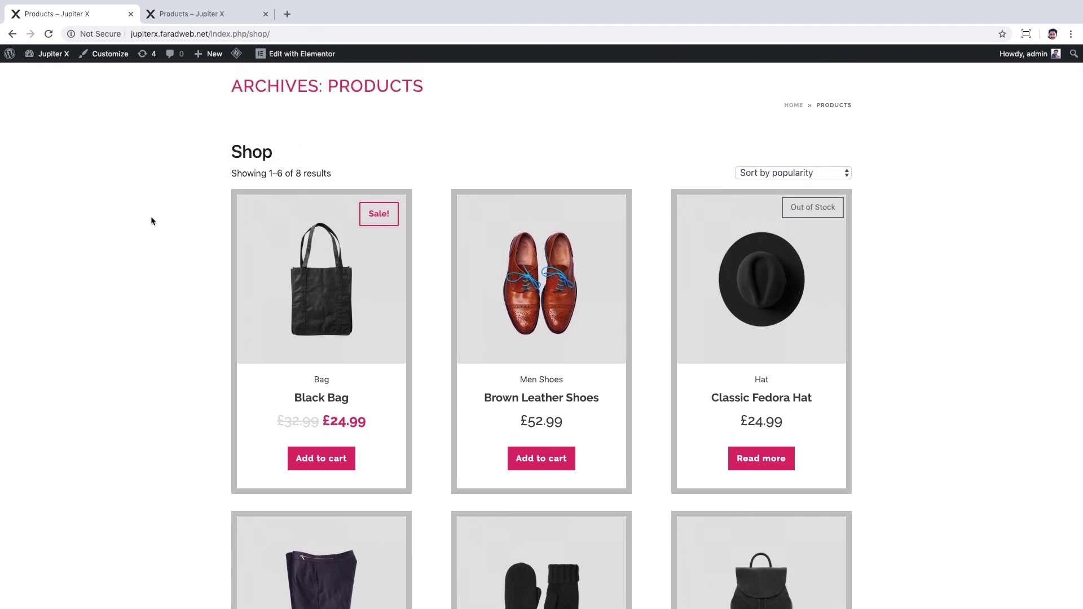